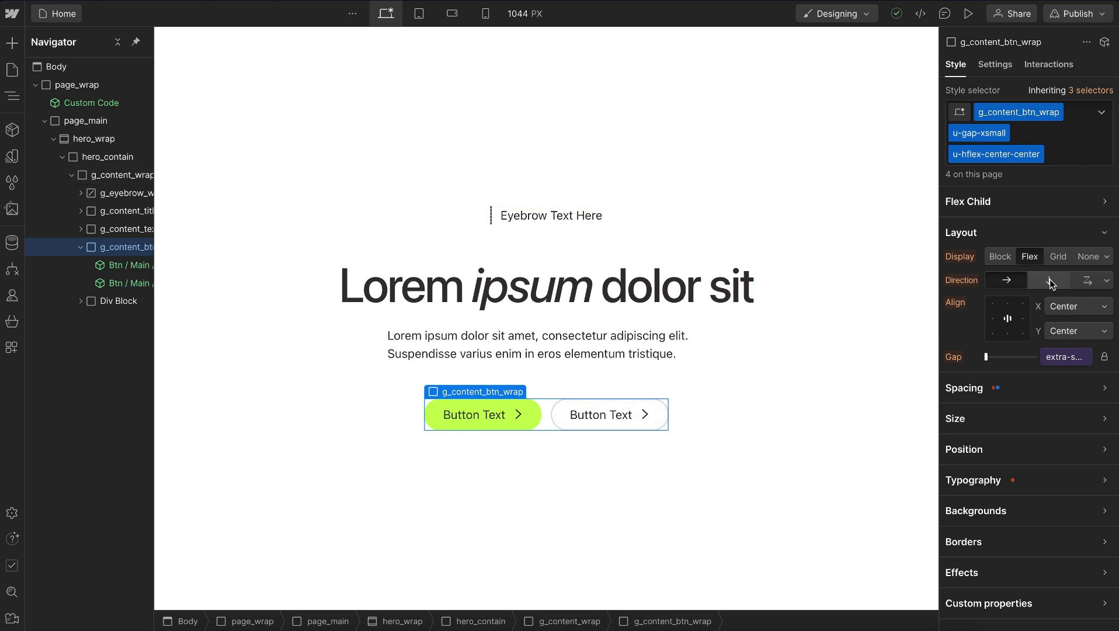
# - Check the button wrapper's spacing, then set the g_content_title heading's Visibility to Hidden
pyautogui.click(1050, 392)
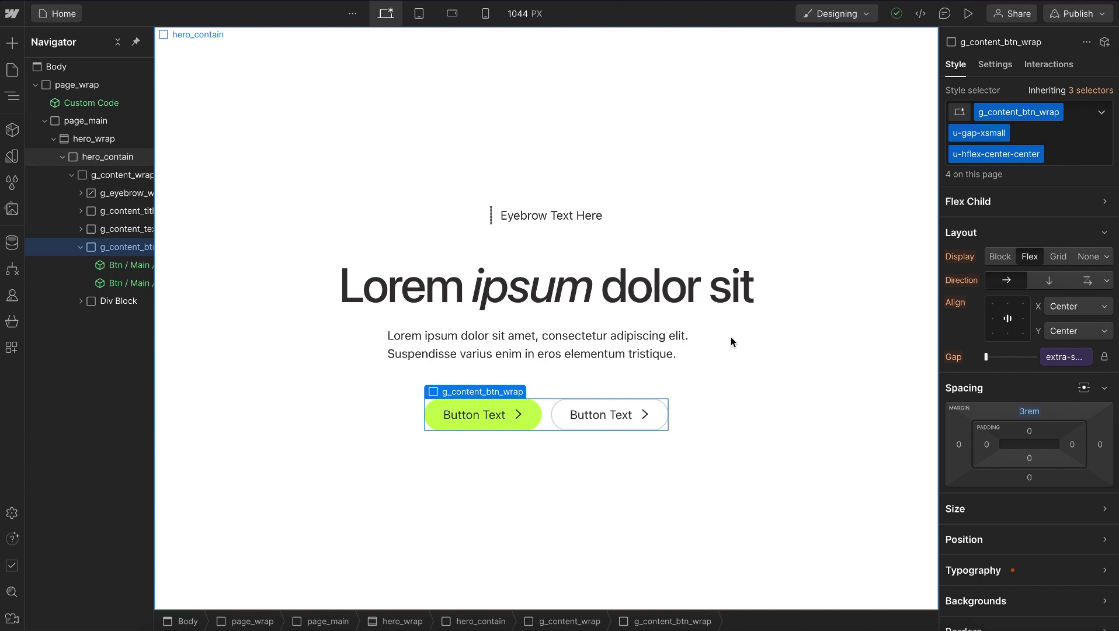
pyautogui.click(674, 343)
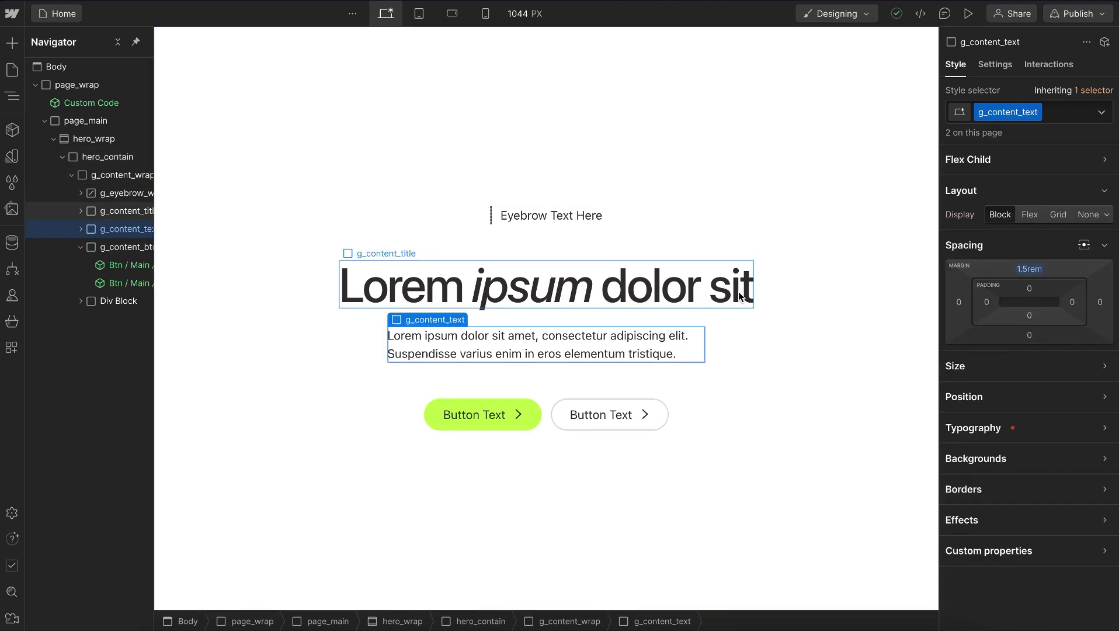
pyautogui.click(738, 290)
pyautogui.click(1000, 54)
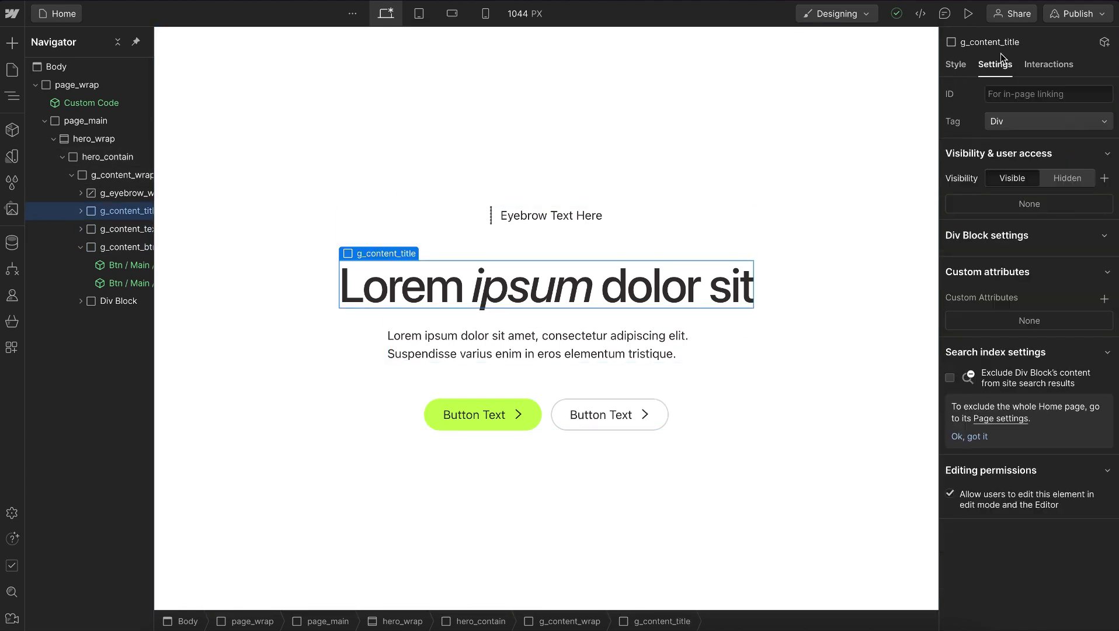
pyautogui.click(1078, 181)
# - Inspect the style and spacing of g_eyebrow_wrap and g_content_text
pyautogui.click(496, 244)
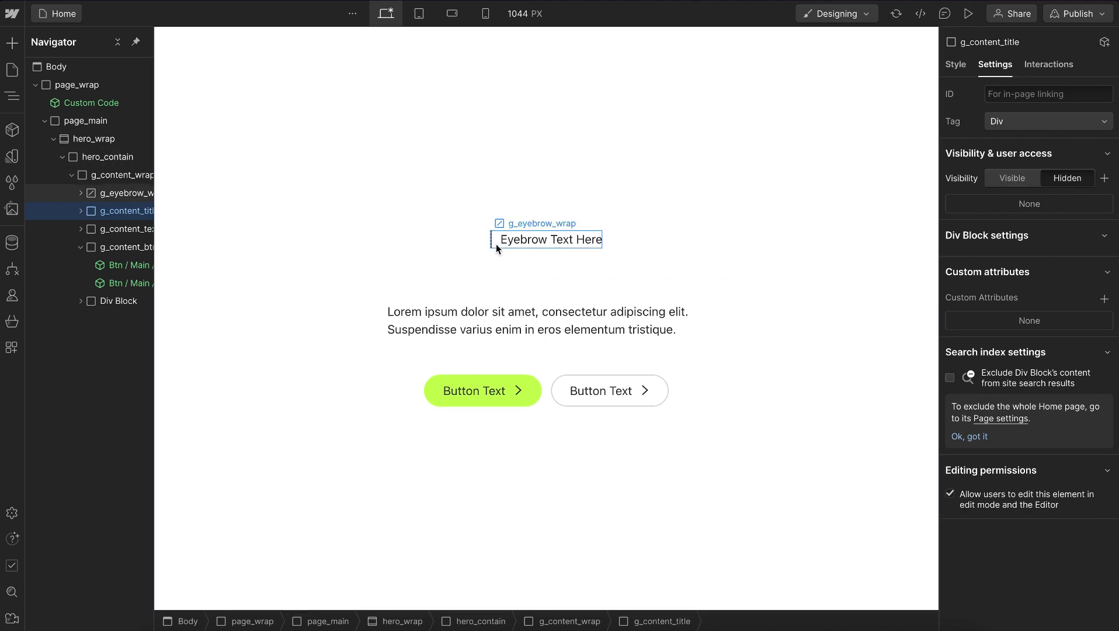
pyautogui.click(956, 65)
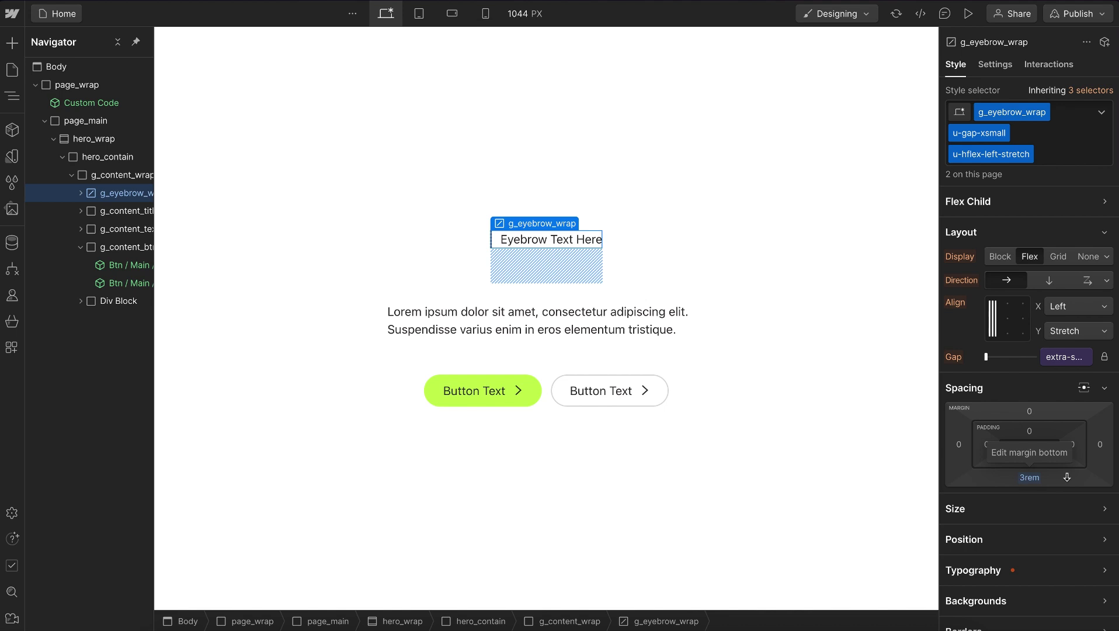
pyautogui.click(654, 327)
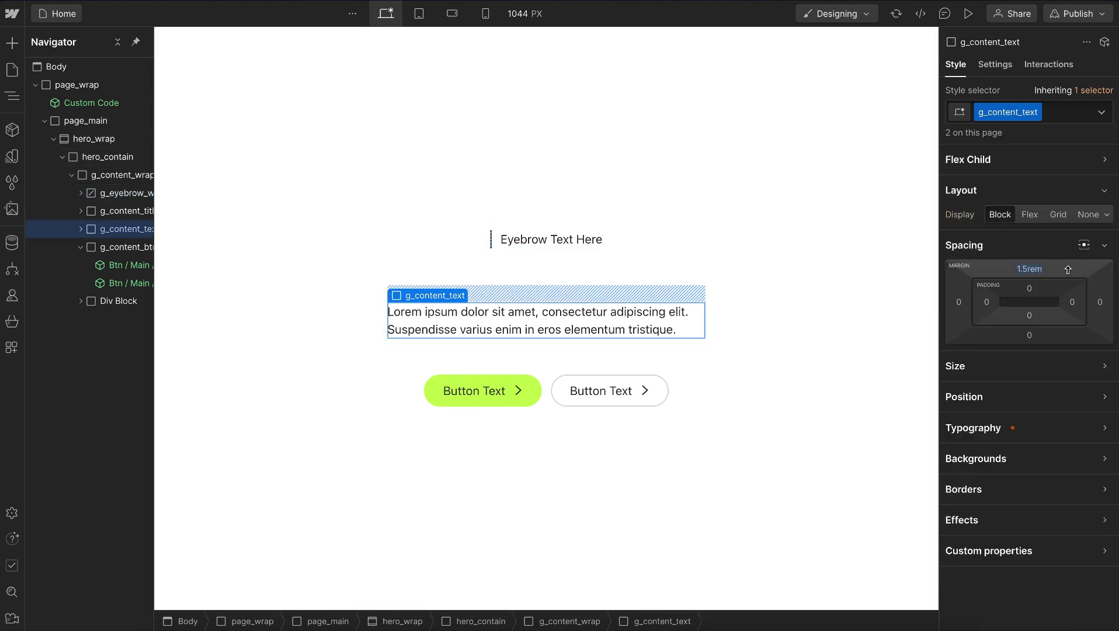
# - Reset g_content_wrap's Align, Direction and Display settings back to block
pyautogui.click(632, 277)
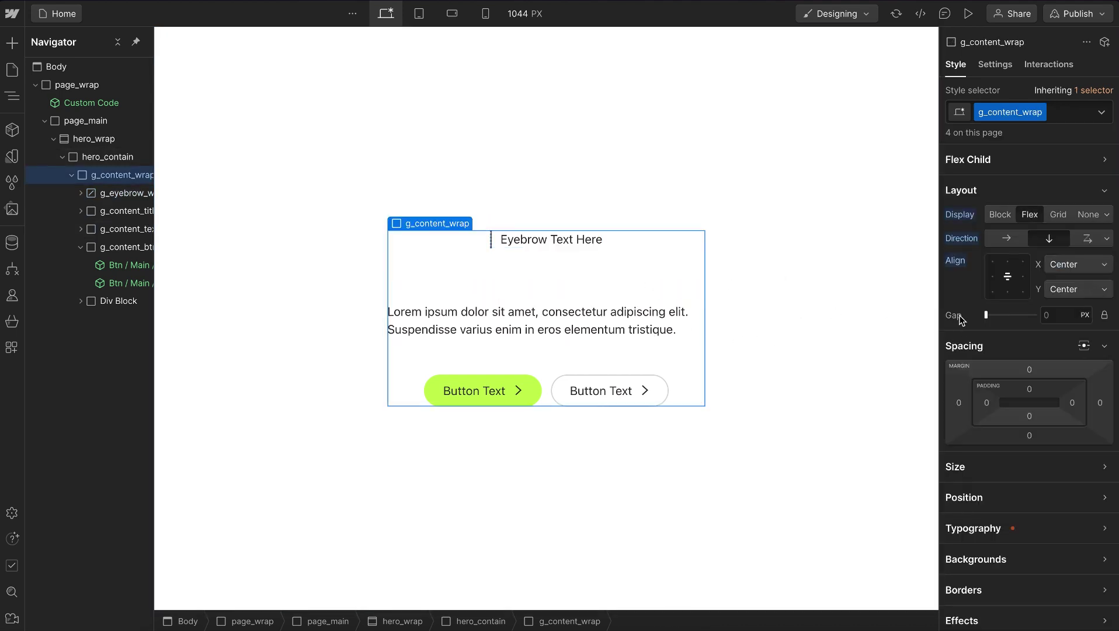
pyautogui.click(953, 261)
pyautogui.click(964, 285)
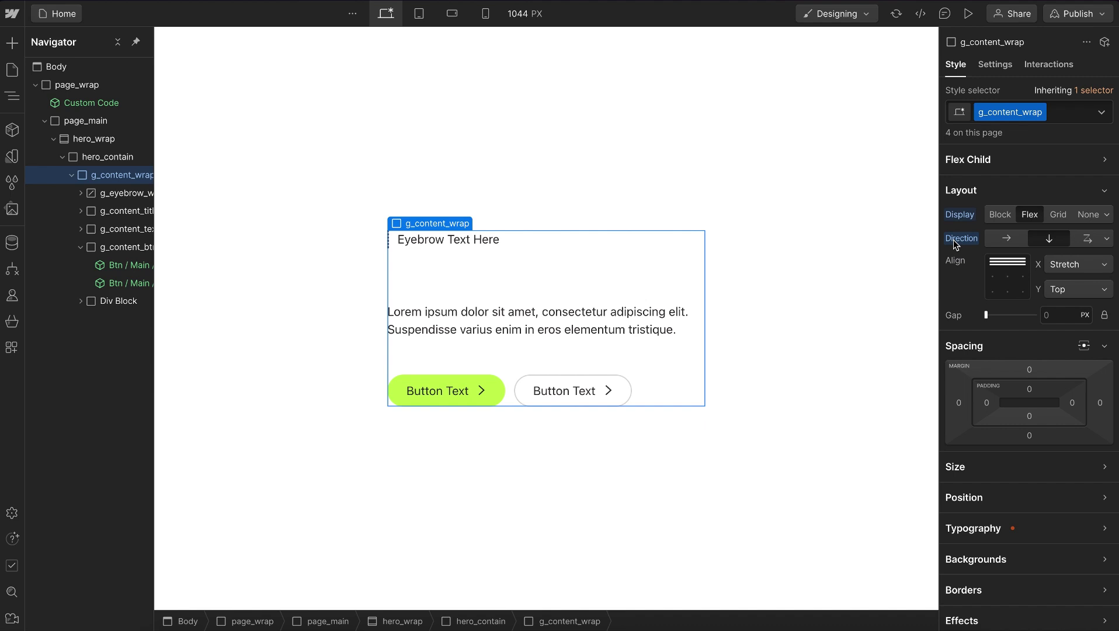
pyautogui.click(953, 239)
pyautogui.click(964, 261)
pyautogui.click(960, 214)
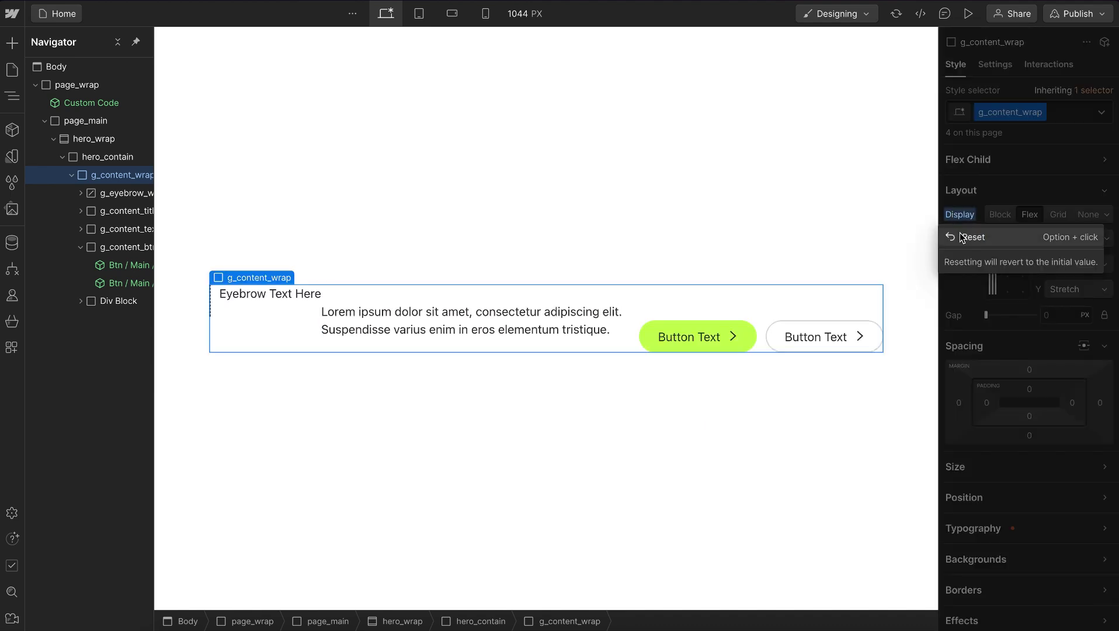
pyautogui.click(961, 232)
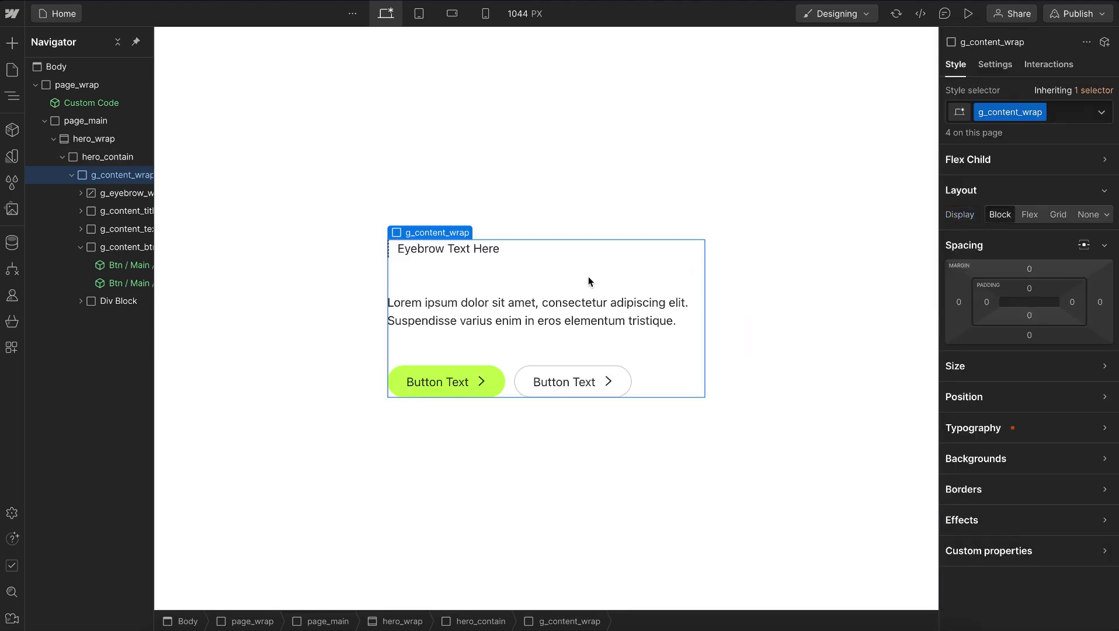
# - Insert an Image into g_content_wrap through Quick Find, then delete it
pyautogui.click(554, 249)
pyautogui.moveTo(1057, 463); pyautogui.dragTo(1070, 448)
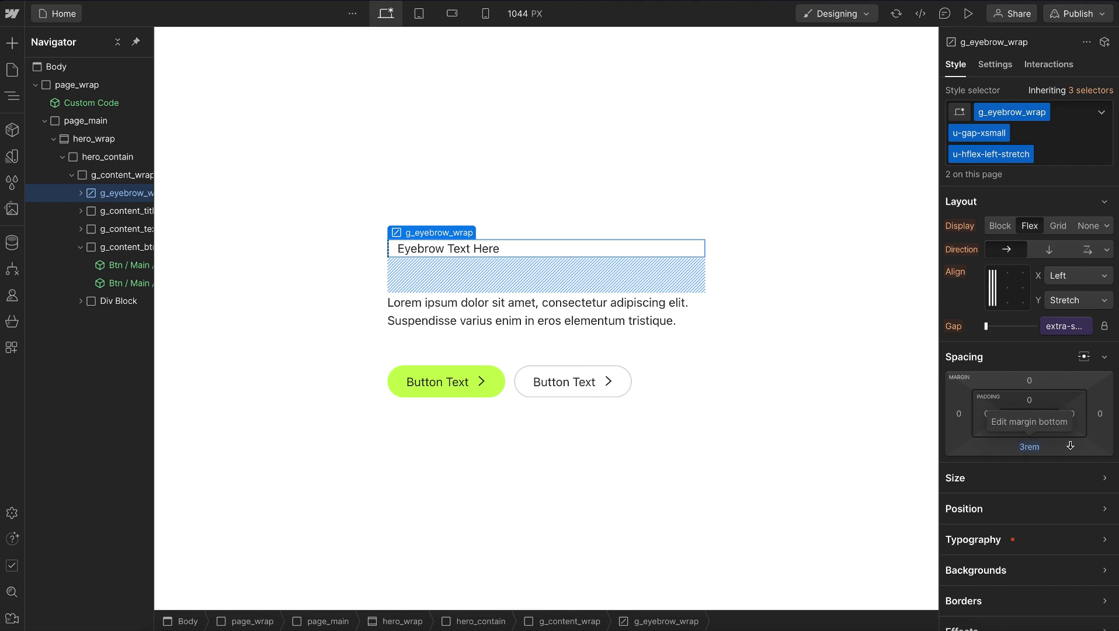
pyautogui.click(506, 349)
pyautogui.hotkey('ctrl', 'k')
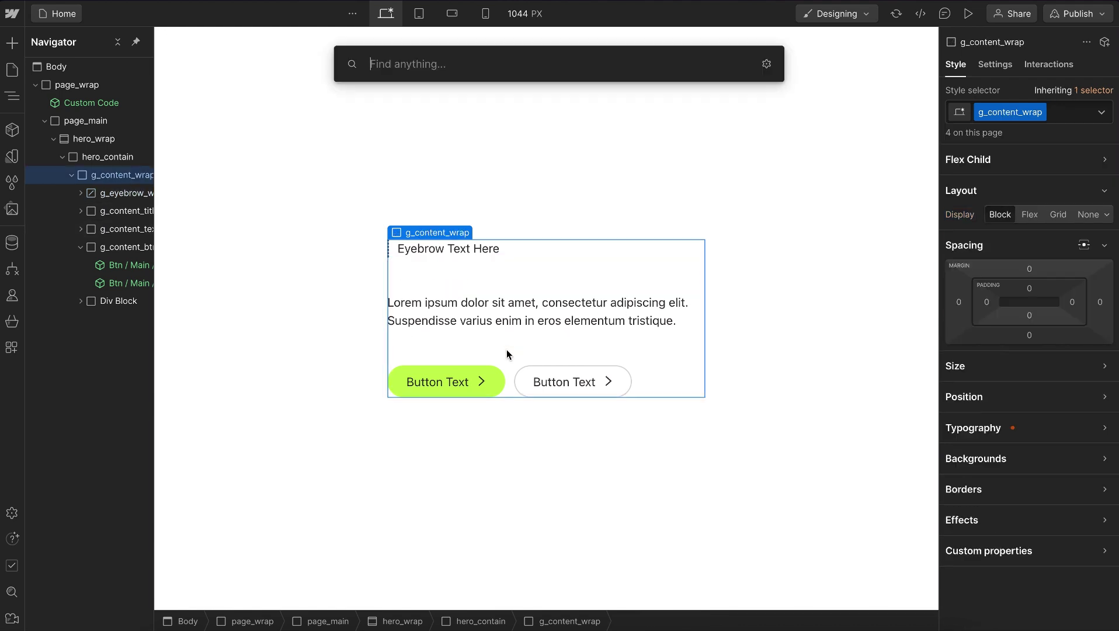
pyautogui.write('image')
pyautogui.press('Return')
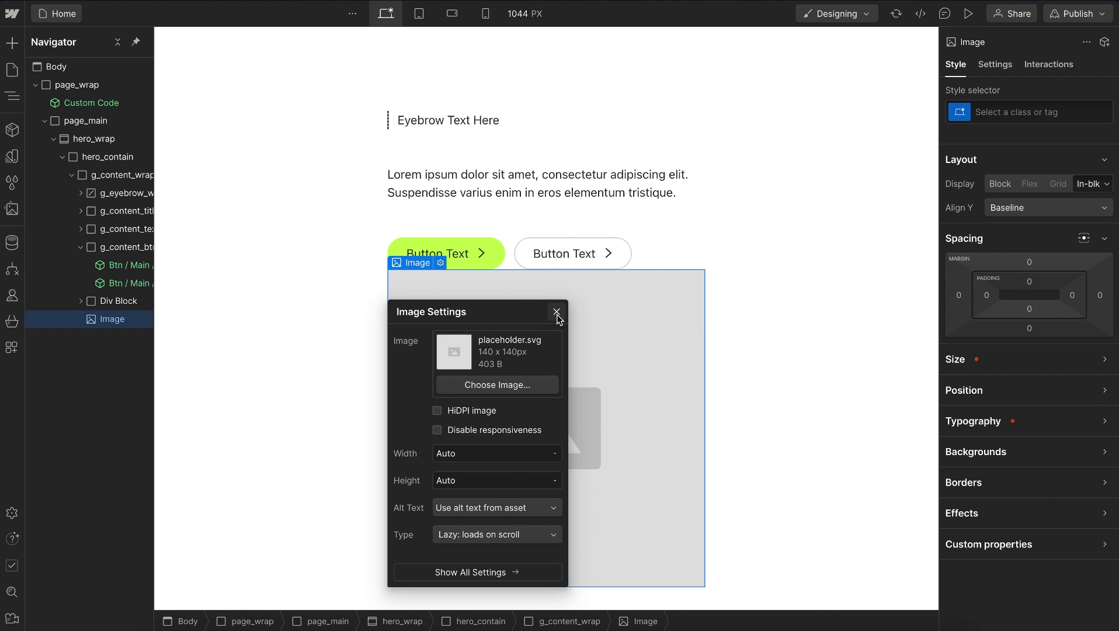
pyautogui.click(557, 311)
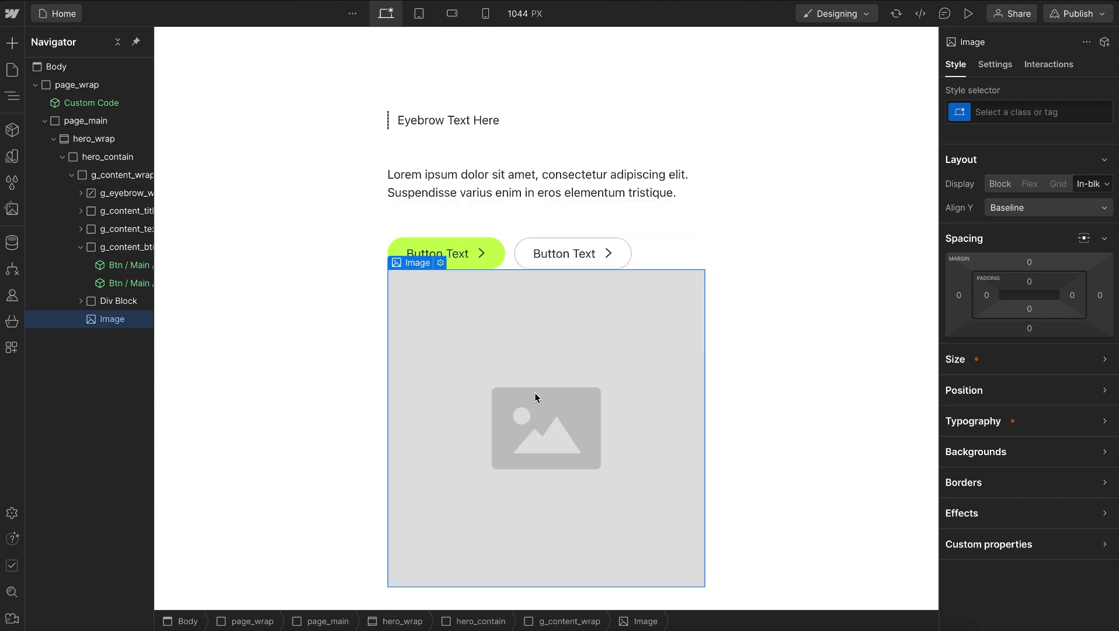
pyautogui.press('Delete')
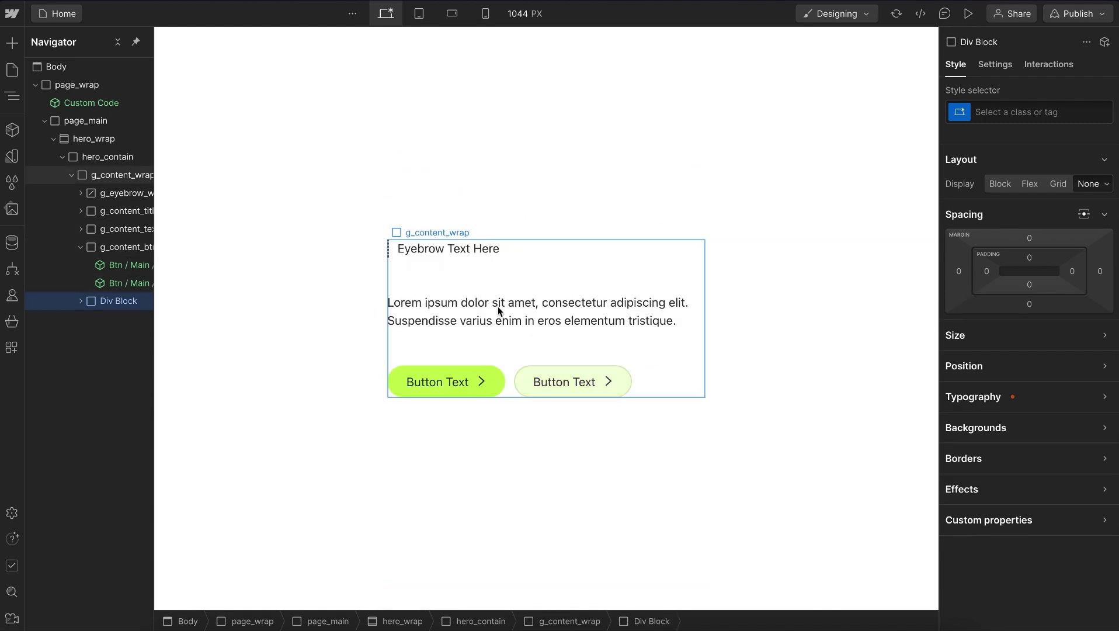
# - Set g_content_wrap to Display Flex, Gap 2 rem and vertical Direction
pyautogui.click(1029, 214)
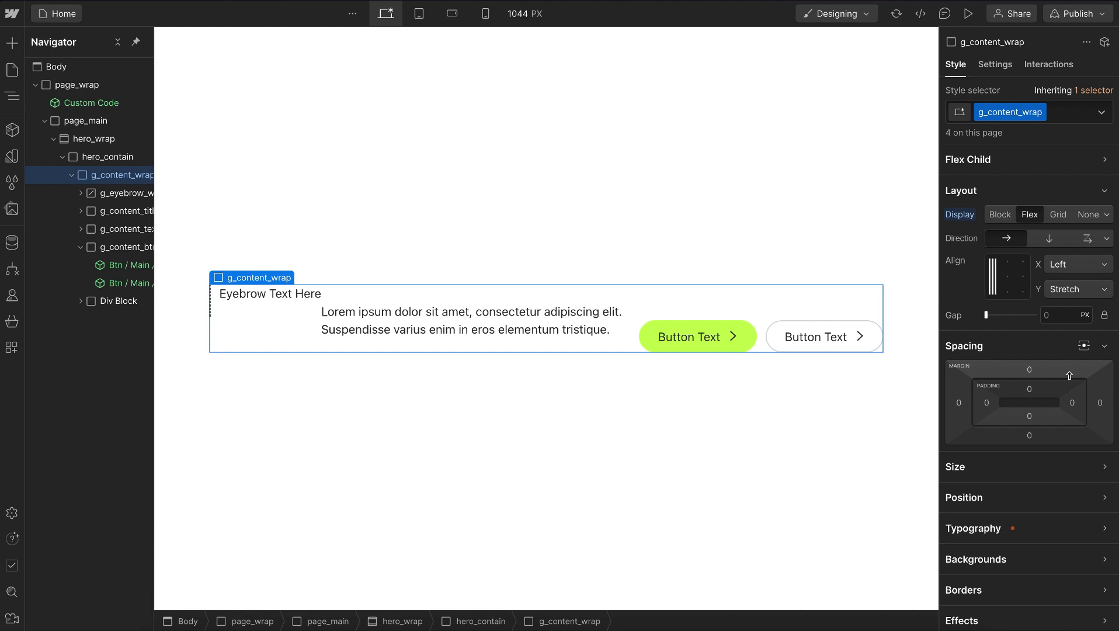
pyautogui.click(1062, 315)
pyautogui.write('2')
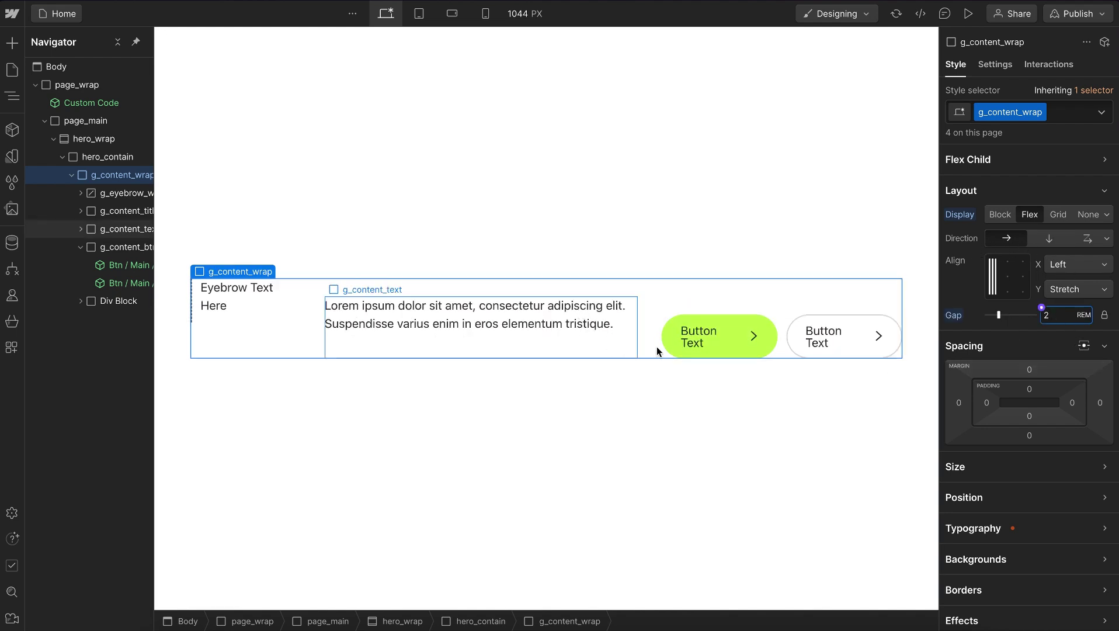
pyautogui.click(1049, 239)
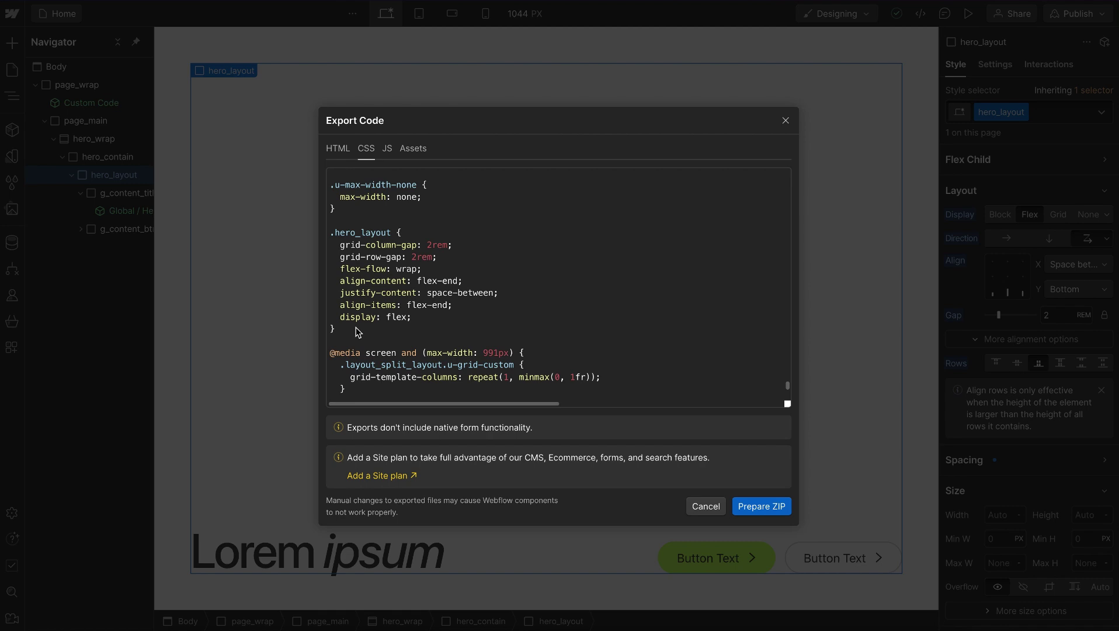
# - Highlight and review the .hero_layout rule in the exported CSS
pyautogui.moveTo(347, 327); pyautogui.dragTo(330, 233)
pyautogui.click(430, 233)
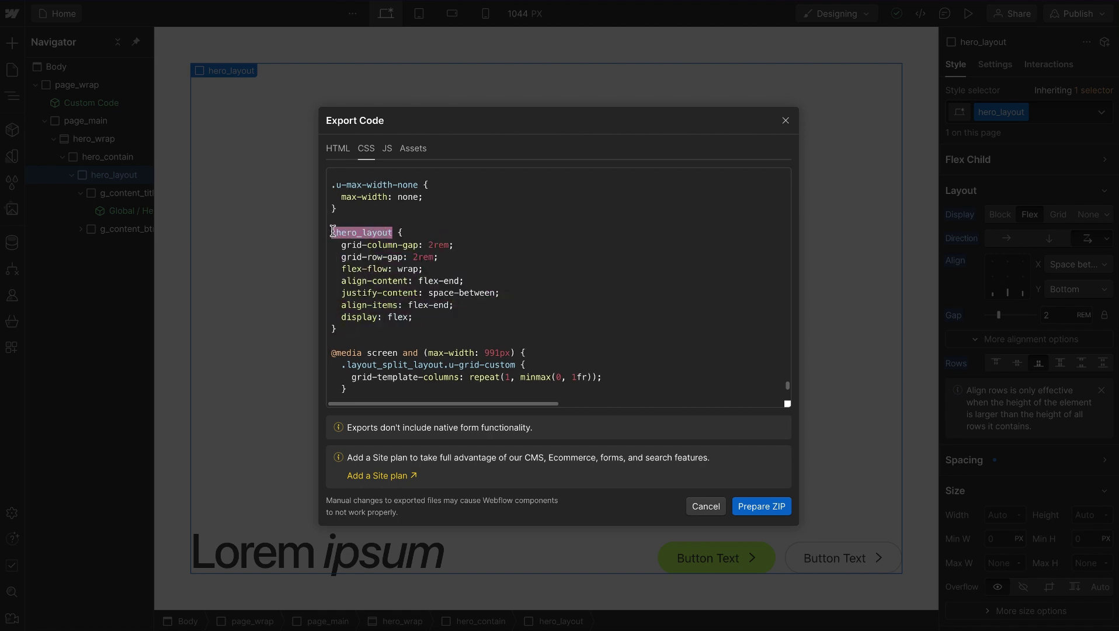
pyautogui.click(405, 332)
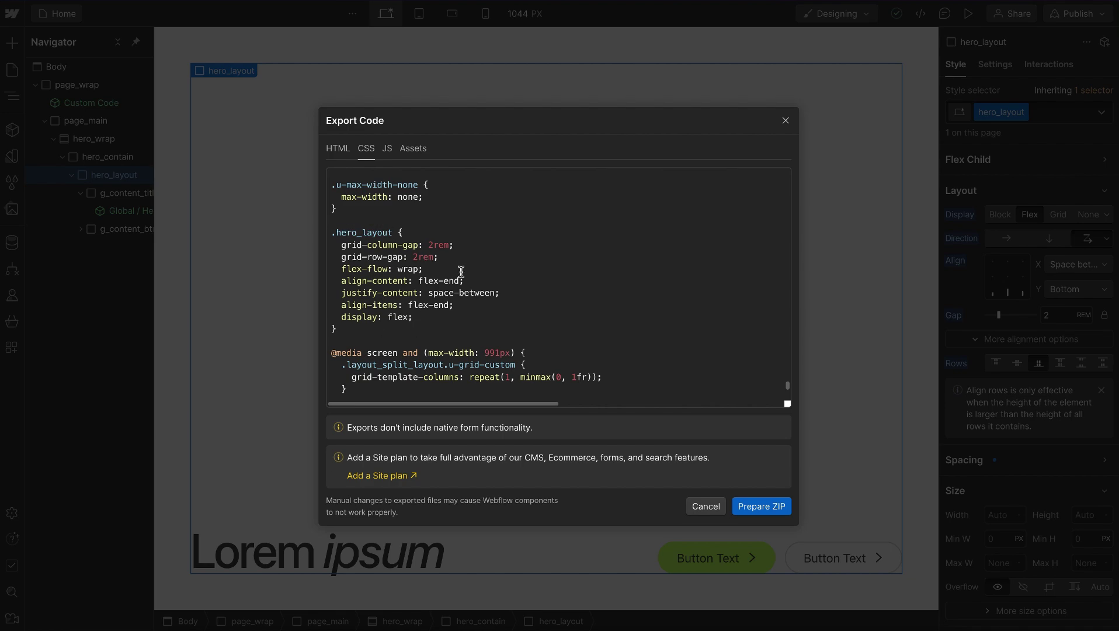
# - Reset hero_layout's direction, turn wrapping back on, and reset its row alignment
pyautogui.click(786, 121)
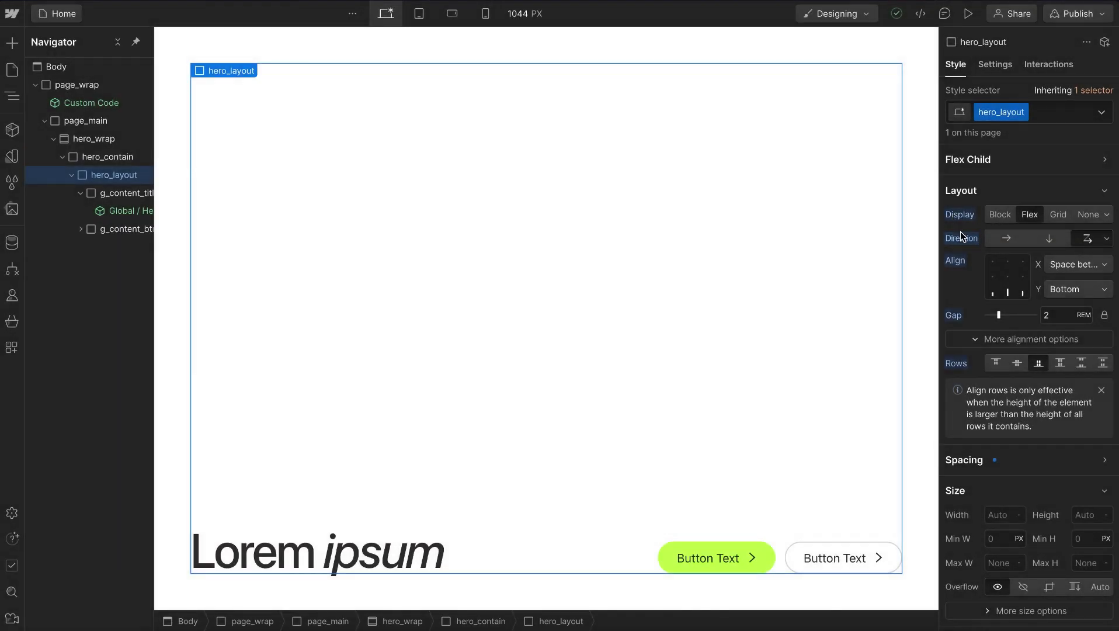
pyautogui.click(962, 238)
pyautogui.click(965, 259)
pyautogui.click(1091, 239)
pyautogui.click(957, 363)
pyautogui.click(962, 384)
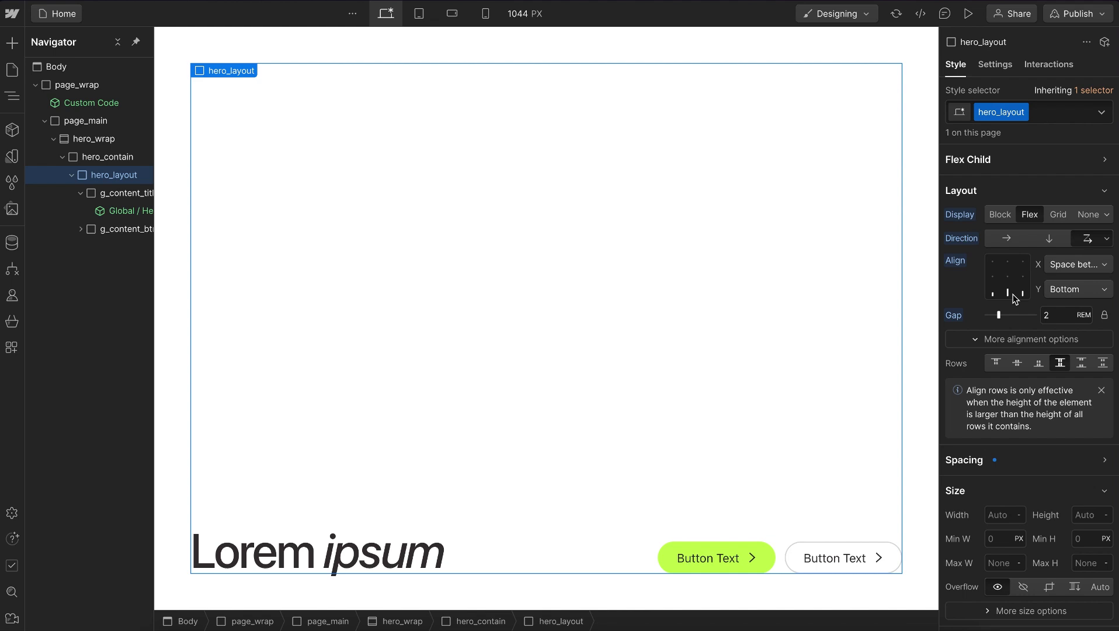
# - Compare Mobile Landscape and Desktop views, reset row alignment again and reset Gap to 0
pyautogui.click(457, 18)
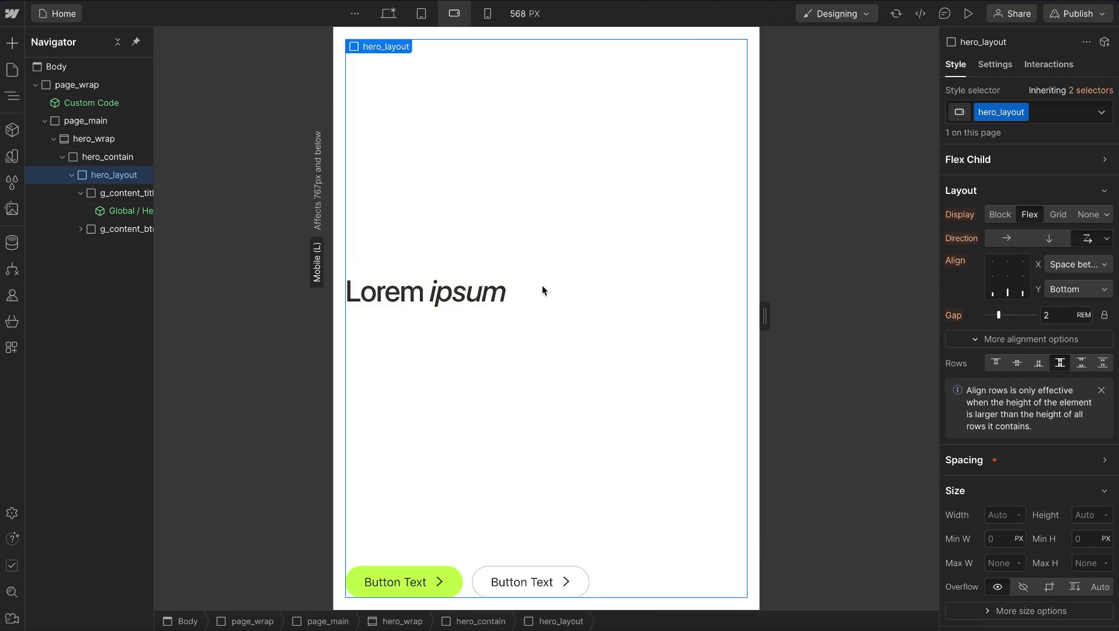
pyautogui.click(387, 20)
pyautogui.click(1039, 365)
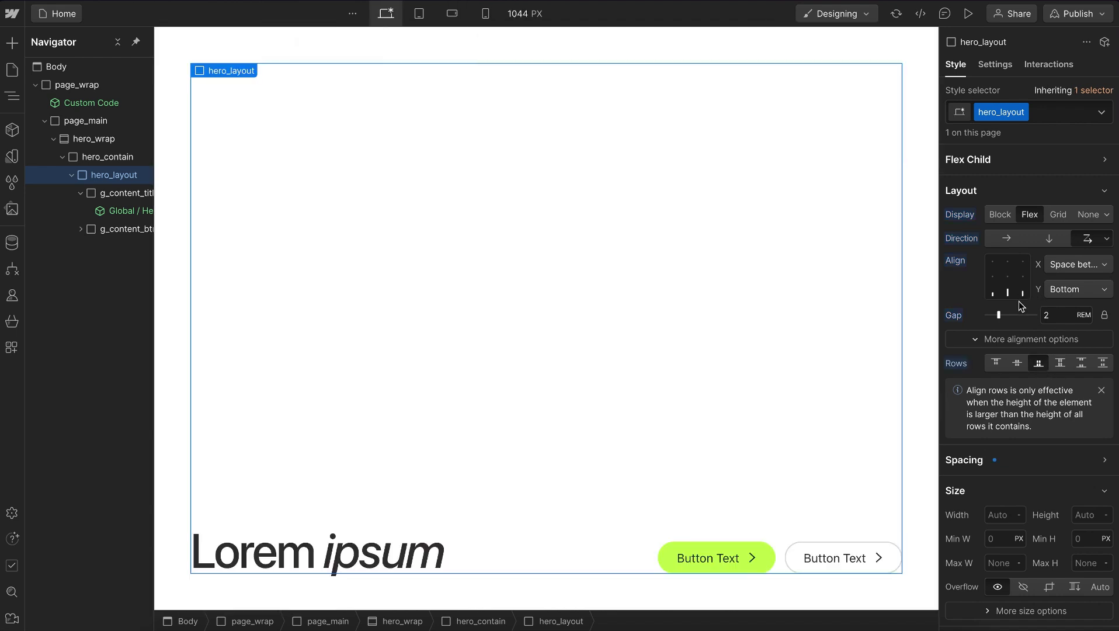
pyautogui.click(452, 14)
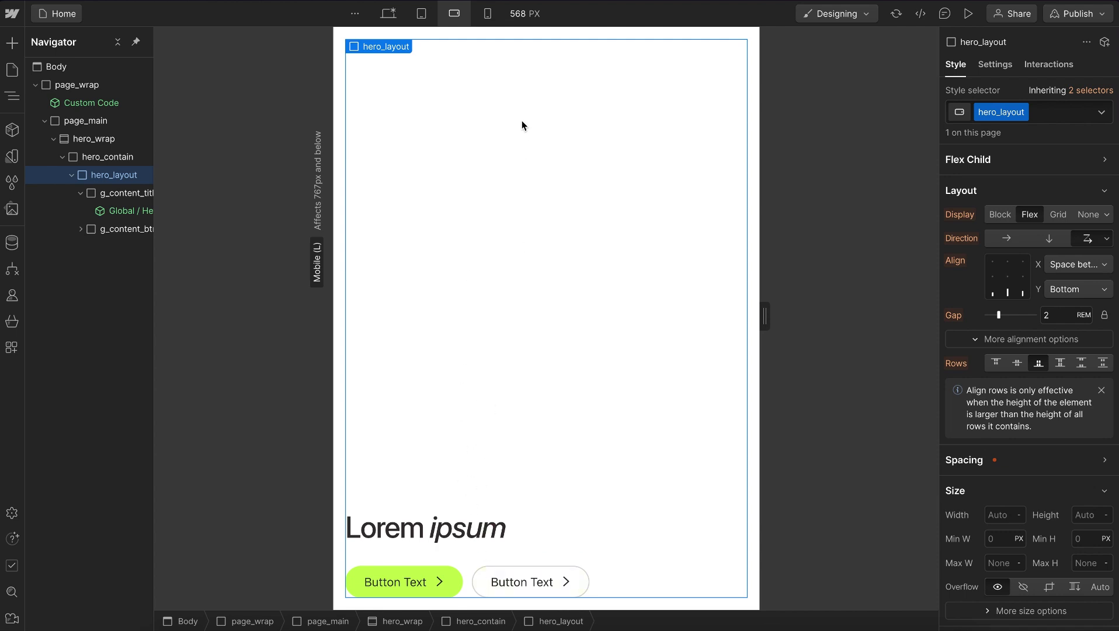
pyautogui.hotkey('shift', '1')
pyautogui.click(956, 363)
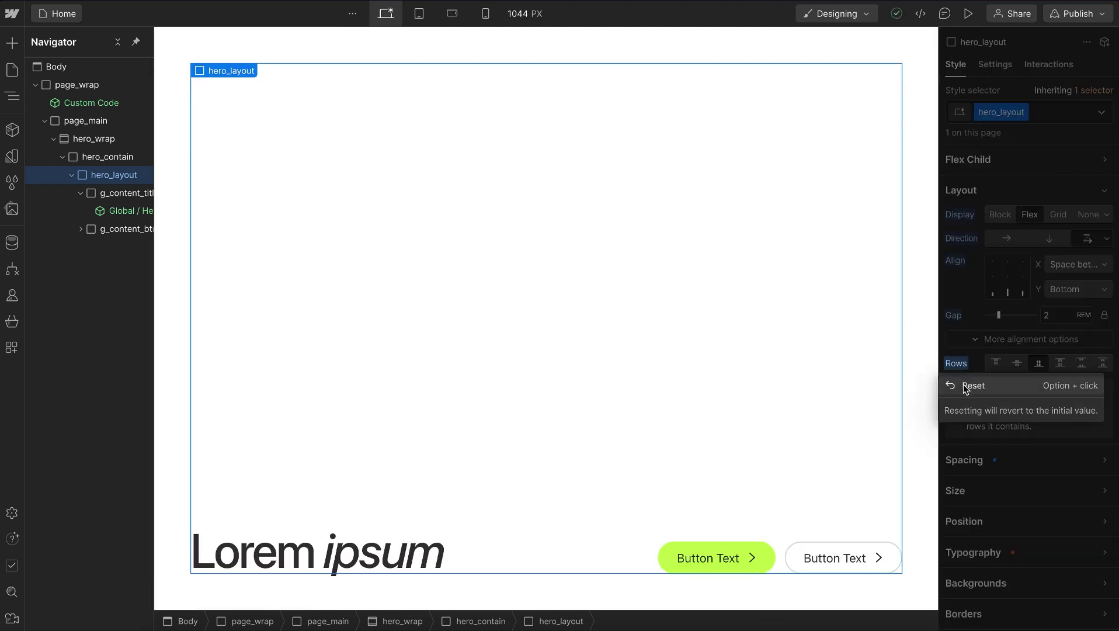
pyautogui.click(967, 384)
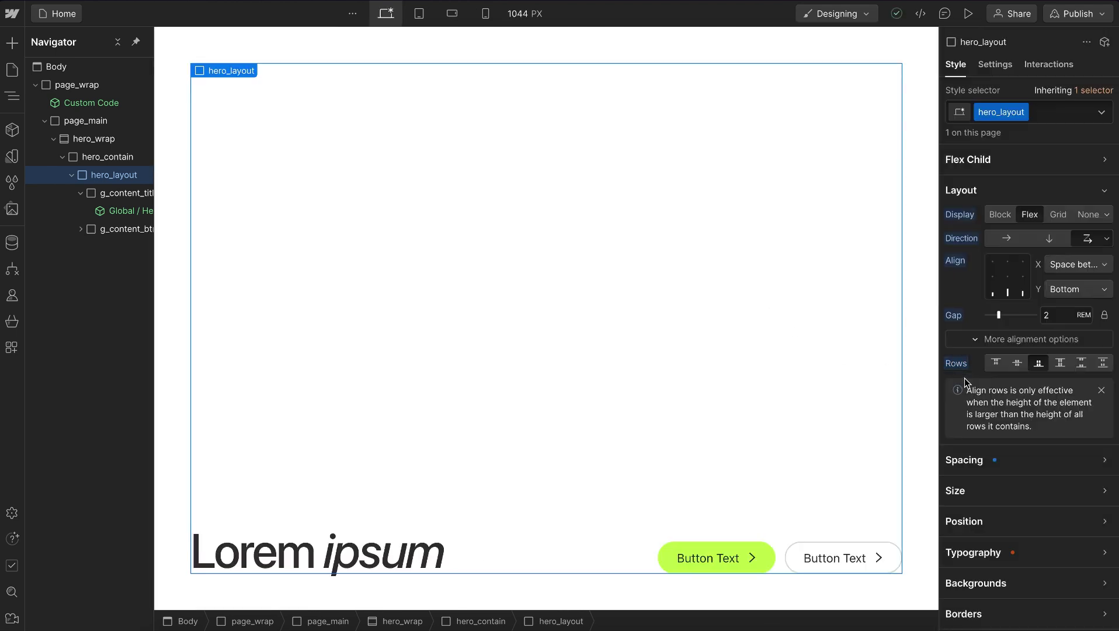
pyautogui.click(958, 316)
pyautogui.click(969, 338)
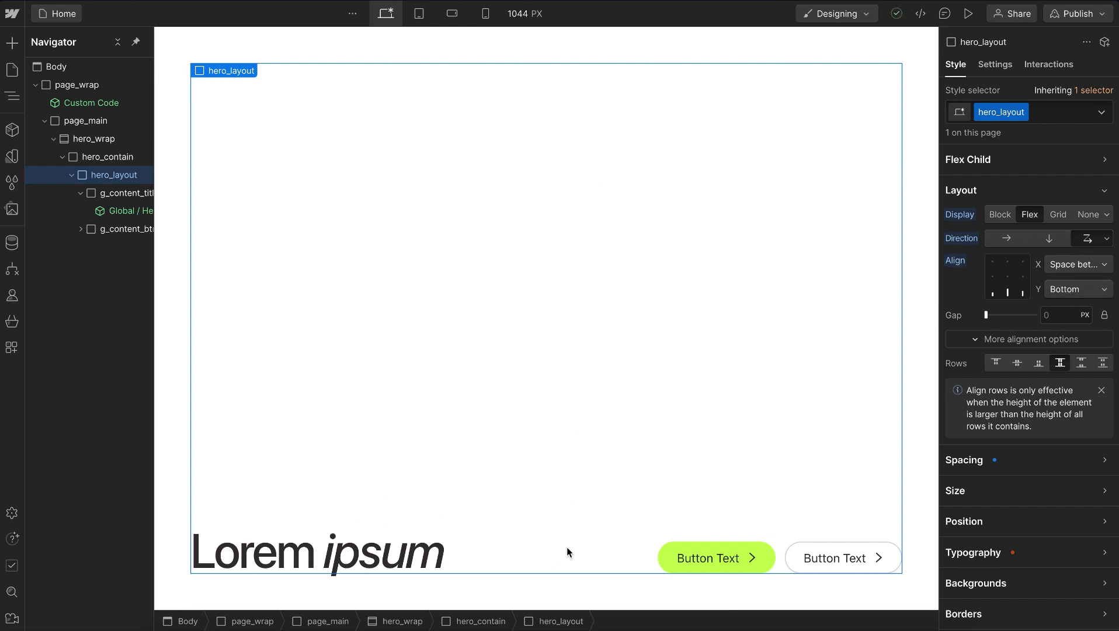
# - Reset hero_layout's Align, Direction and Display back to block
pyautogui.click(955, 260)
pyautogui.click(958, 283)
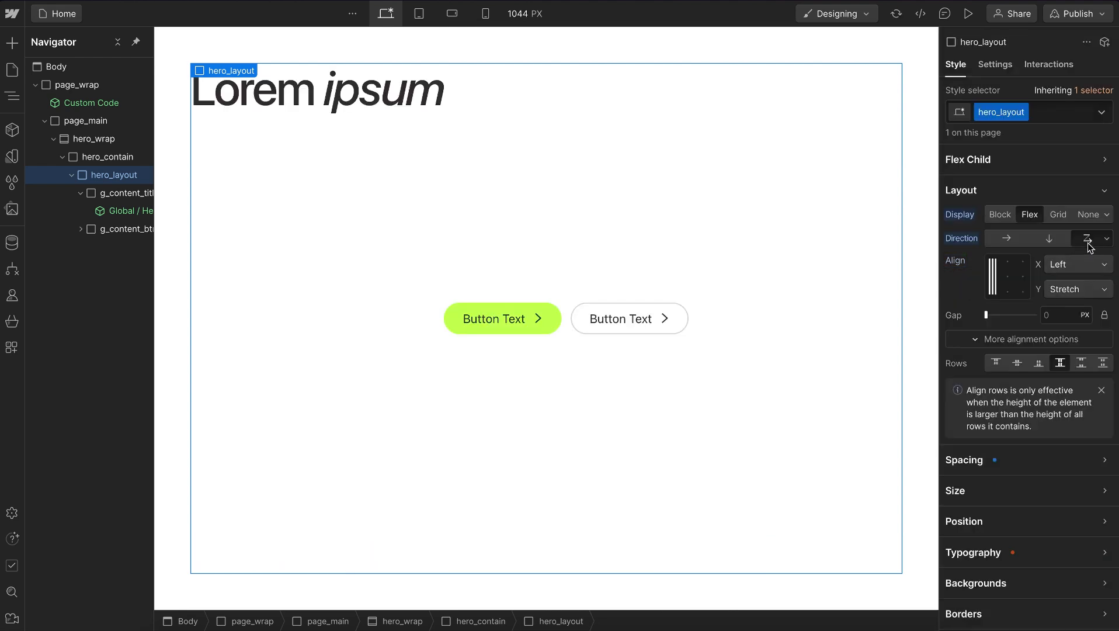
pyautogui.keyDown('alt'); pyautogui.click(959, 245); pyautogui.keyUp('alt')
pyautogui.keyDown('alt'); pyautogui.click(960, 215); pyautogui.keyUp('alt')
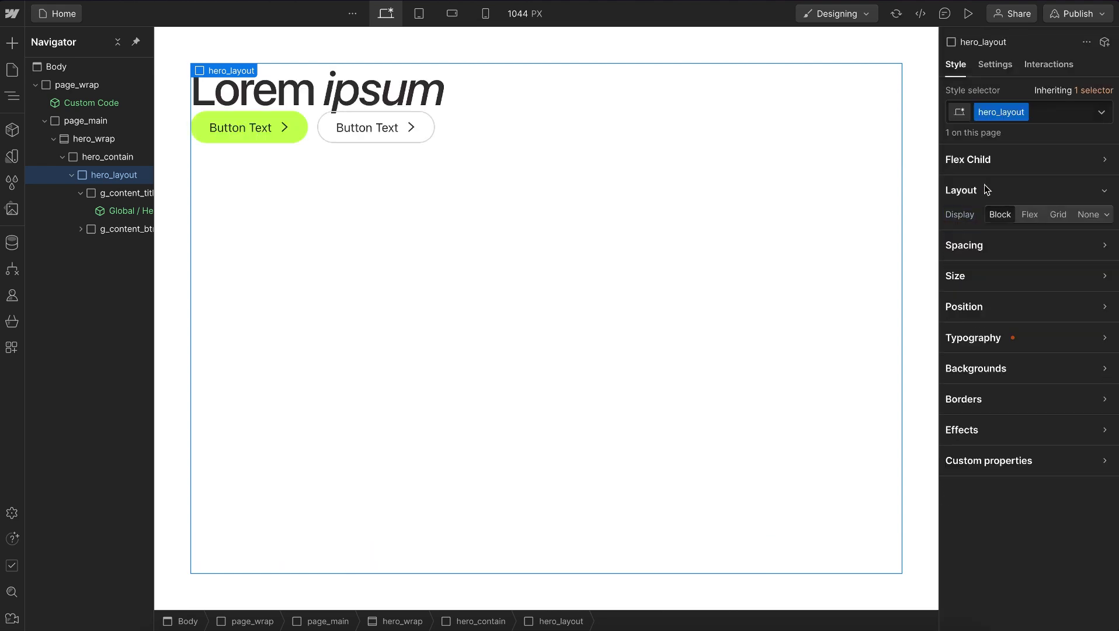
# - Apply the u-hflex-between-bottom utility class to hero_layout by searching 'h-b-b'
pyautogui.click(1043, 109)
pyautogui.write('vflex-')
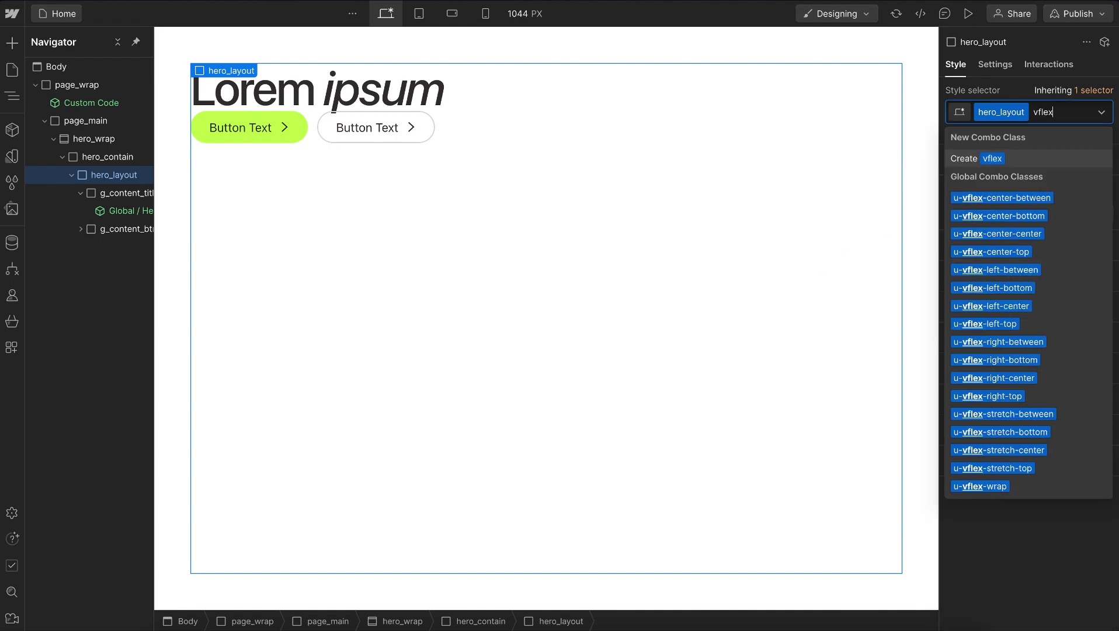
pyautogui.press('BackSpace')
pyautogui.press('BackSpace')
pyautogui.press('BackSpace')
pyautogui.press('BackSpace')
pyautogui.press('BackSpace')
pyautogui.press('BackSpace')
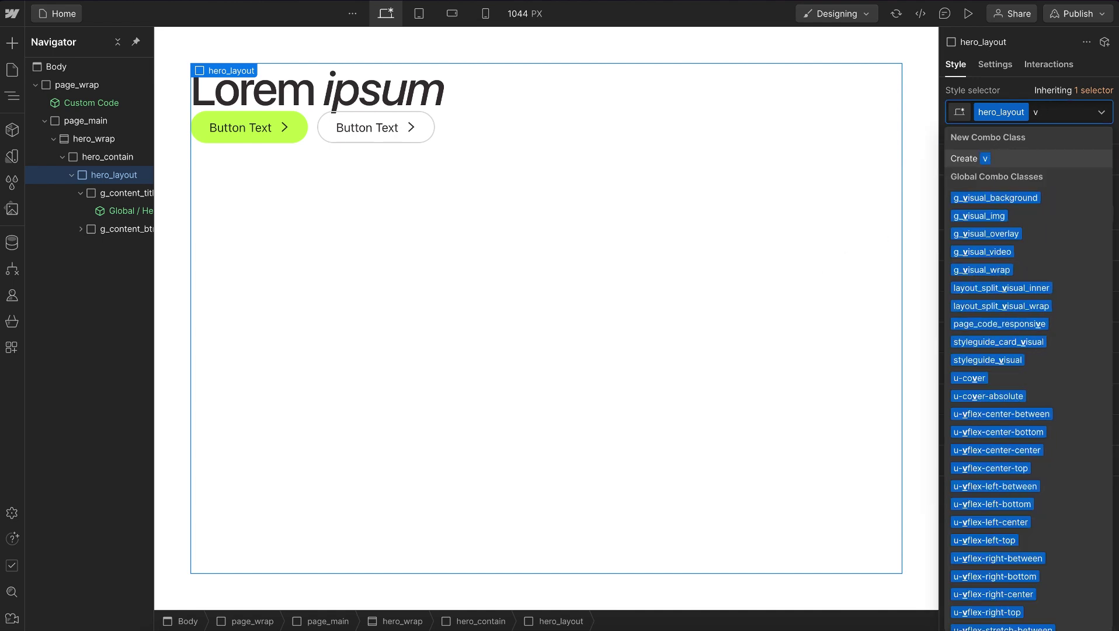
pyautogui.write('hflex-')
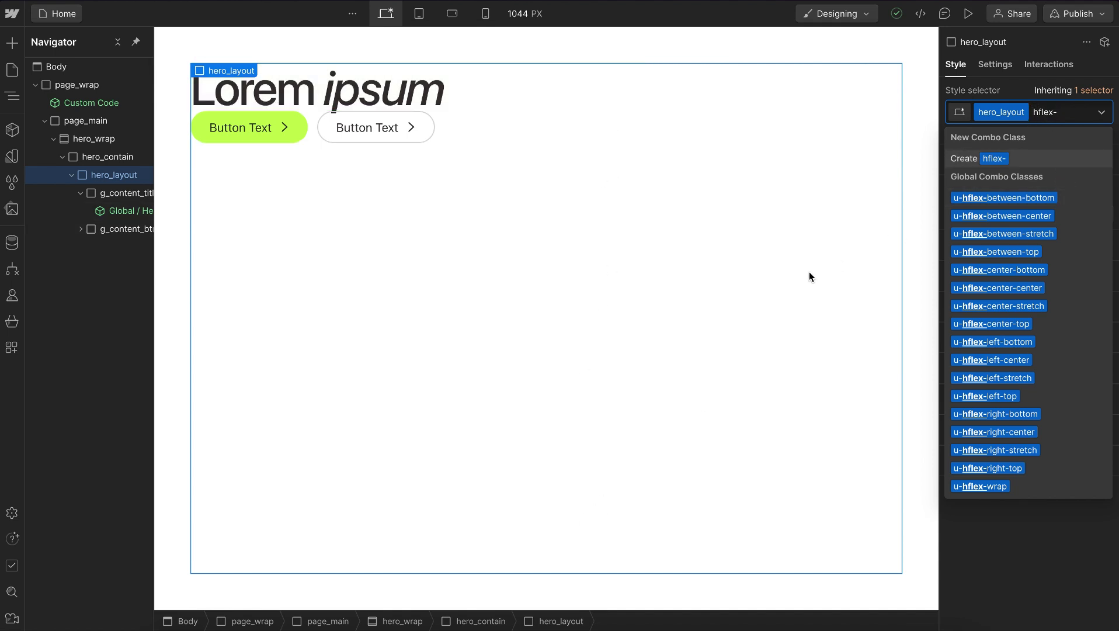
pyautogui.press('BackSpace')
pyautogui.press('BackSpace')
pyautogui.press('BackSpace')
pyautogui.press('BackSpace')
pyautogui.press('BackSpace')
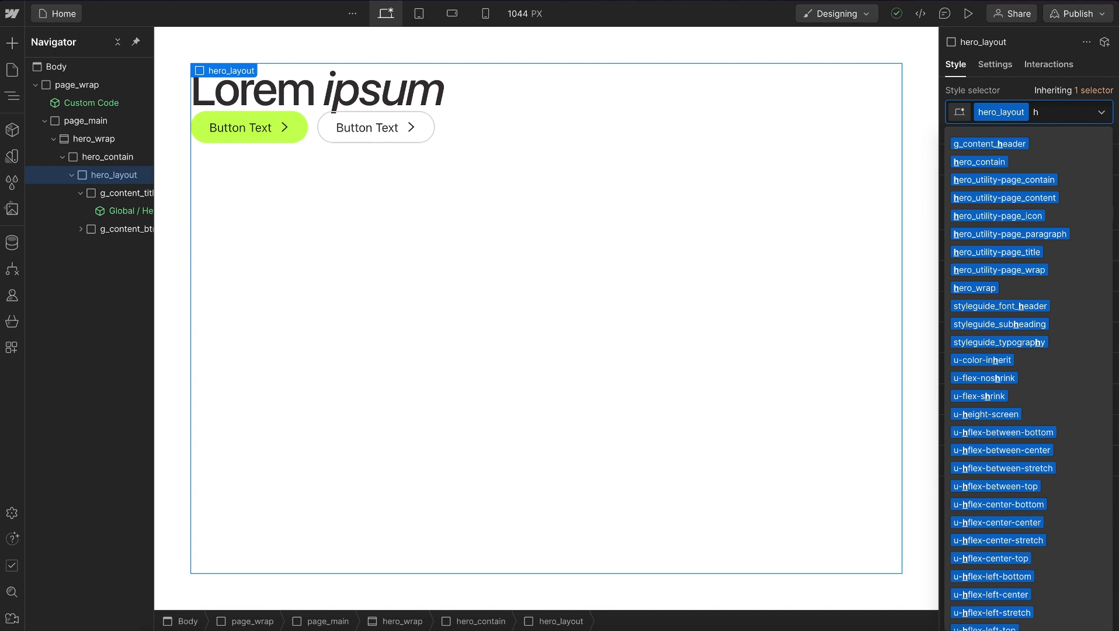
pyautogui.write('-b')
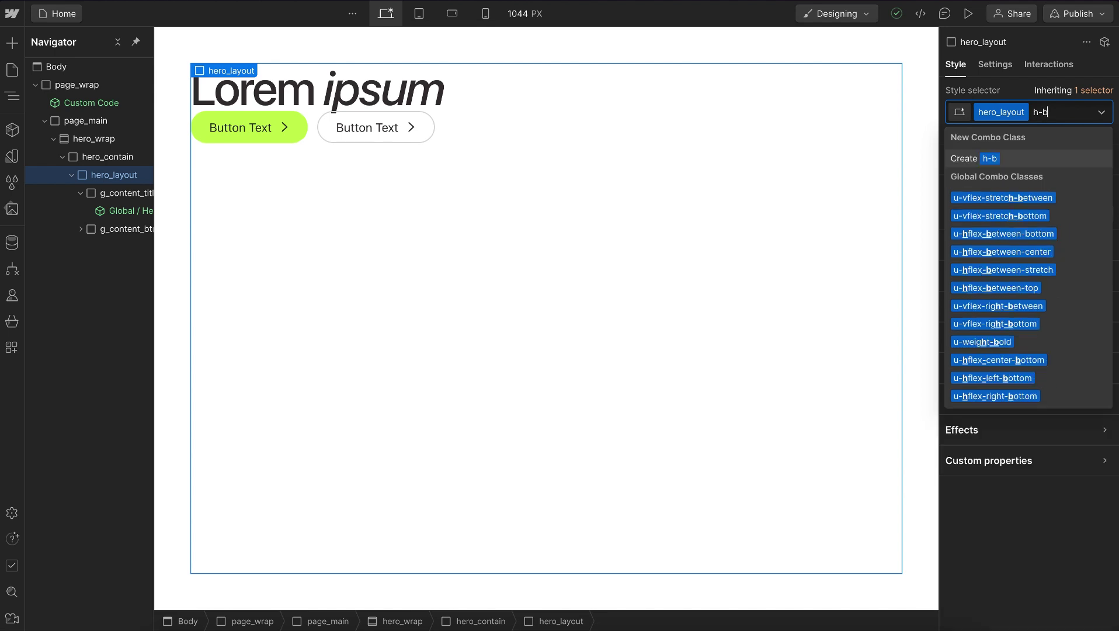
pyautogui.write('-b')
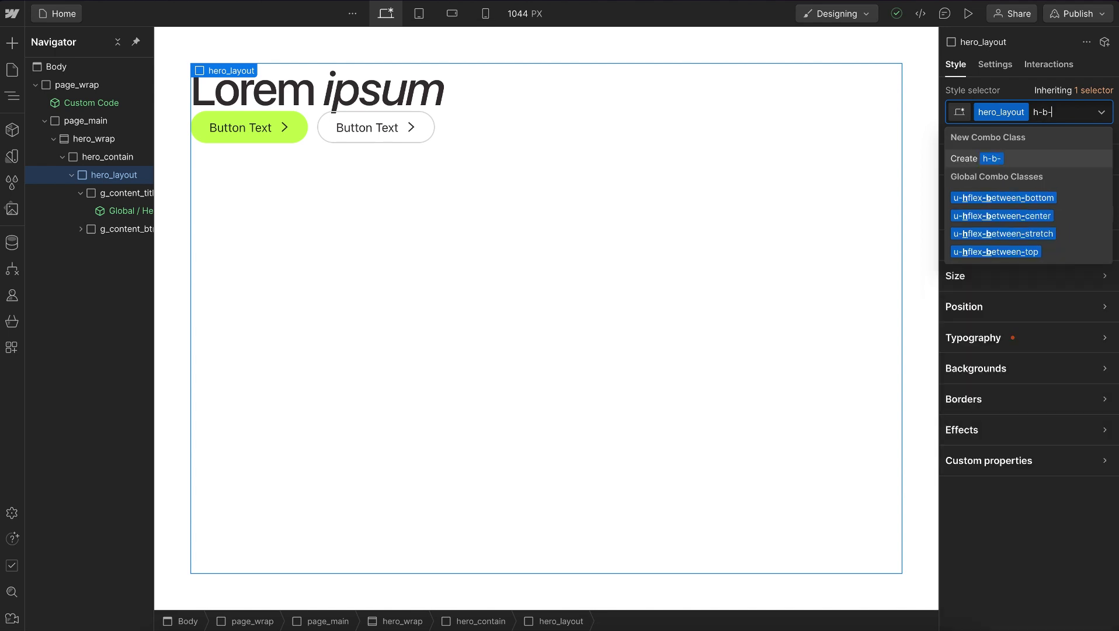
pyautogui.press('Down')
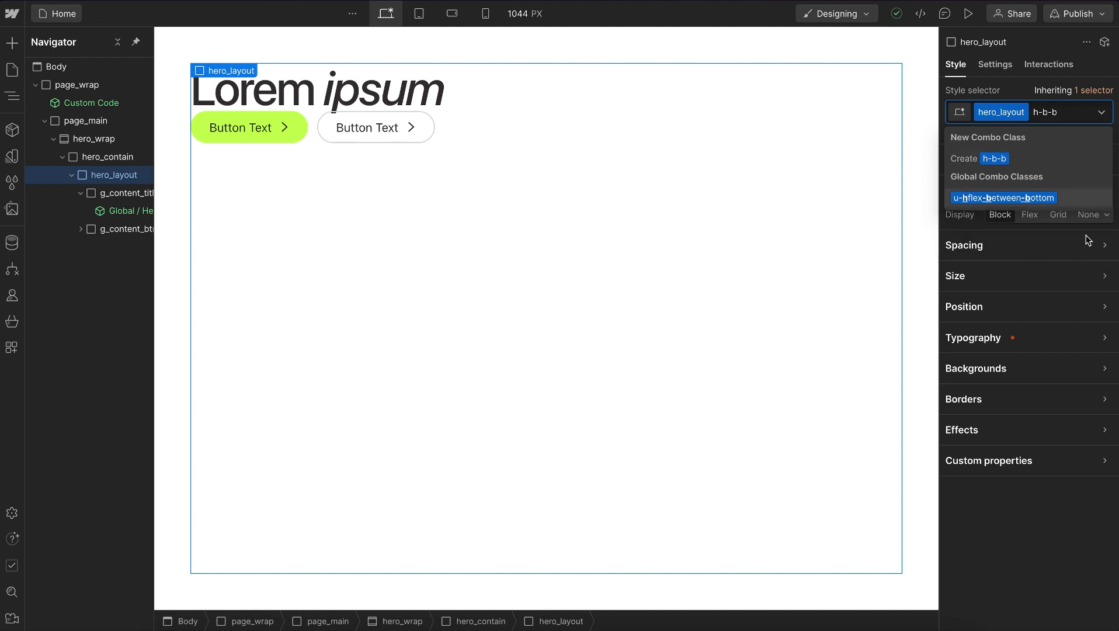
pyautogui.press('Return')
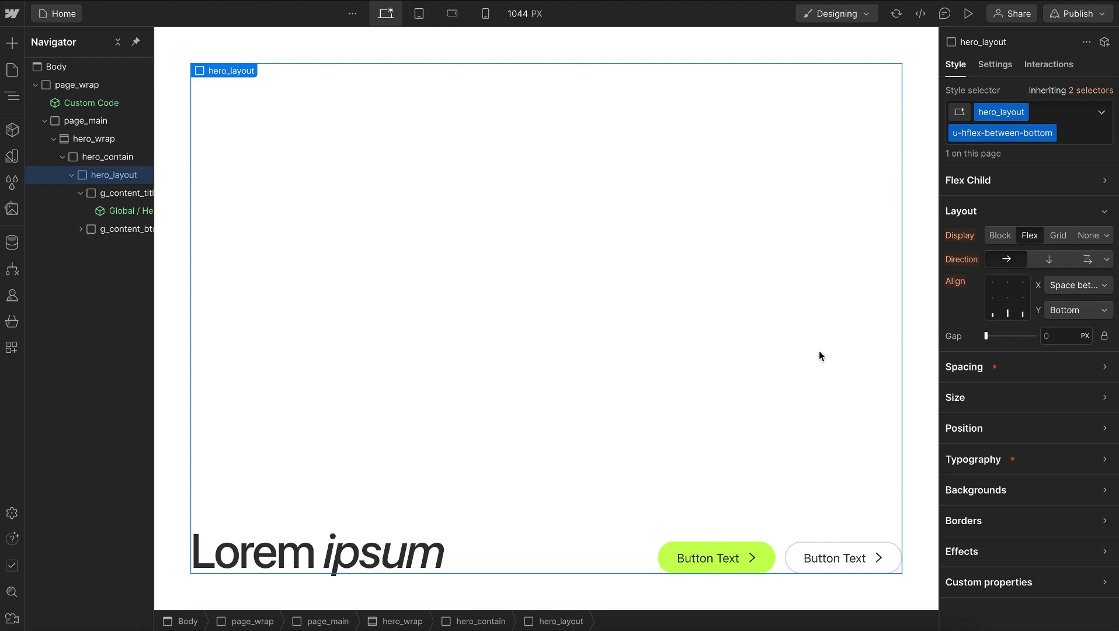
# - Add the u-gap-small class to hero_layout
pyautogui.click(1079, 133)
pyautogui.write('gap-')
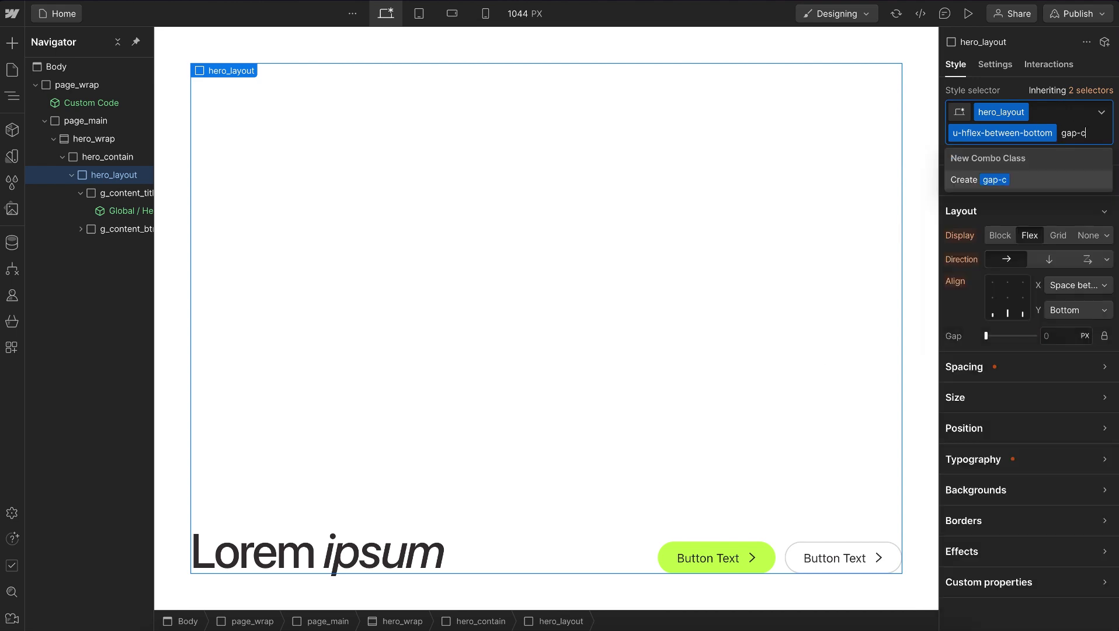
pyautogui.write('sm')
pyautogui.press('Down')
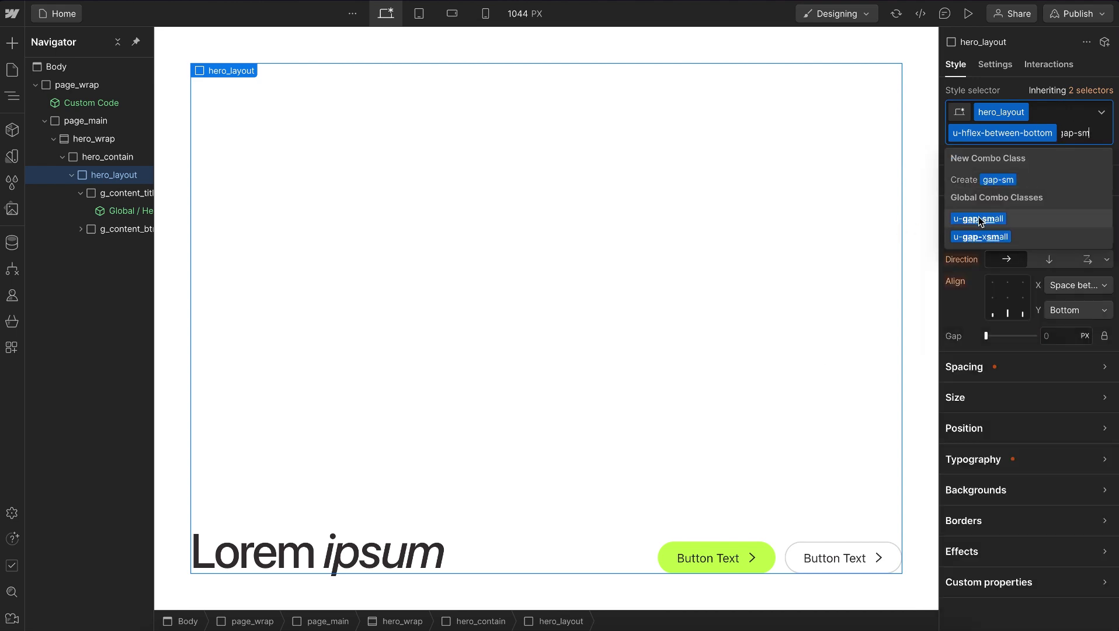
pyautogui.press('Return')
# - Duplicate the hero_wrap section with Ctrl+D and select the copy's hero_layout
pyautogui.click(293, 39)
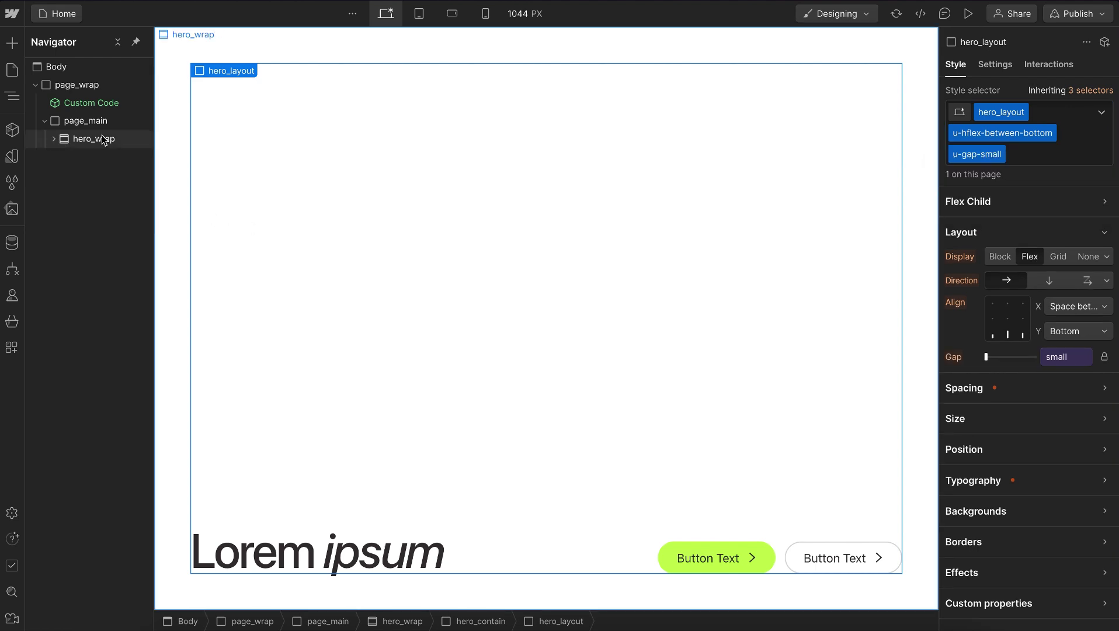
pyautogui.hotkey('ctrl', 'd')
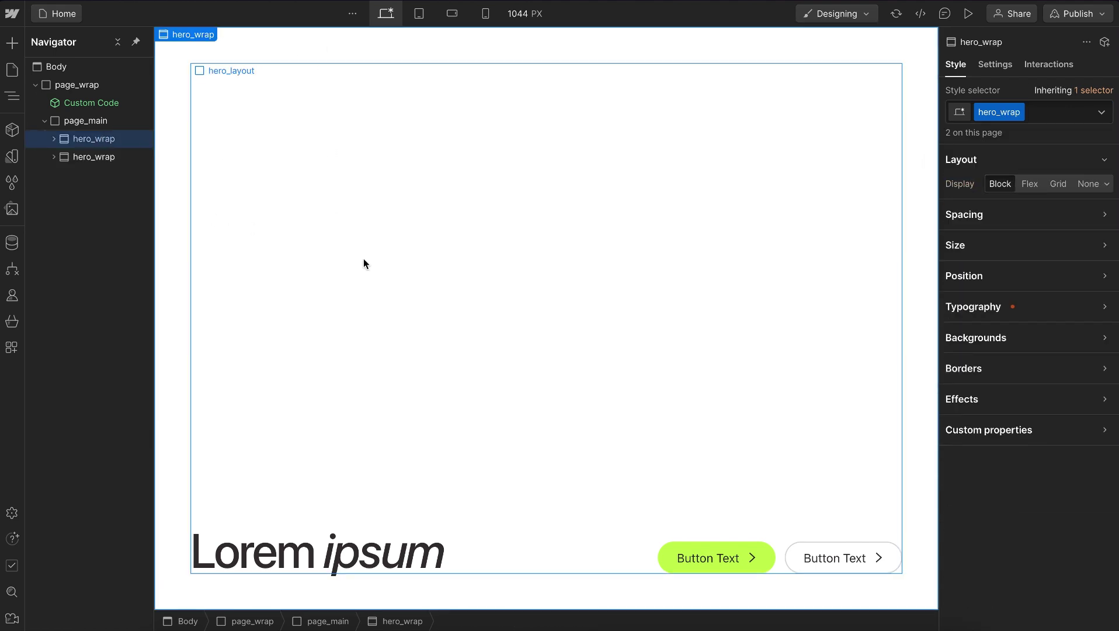
pyautogui.scroll(-10, 364, 262)
pyautogui.click(577, 277)
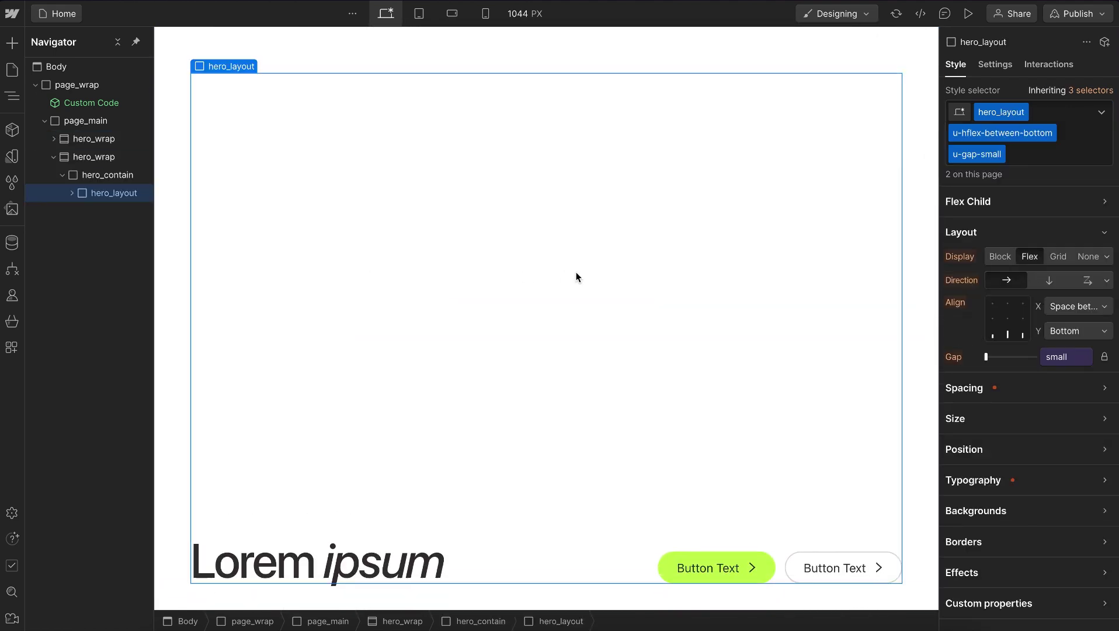
pyautogui.scroll(5, 576, 277)
# - Rename the u-hflex-between-bottom class tag to u-vflex-between-bottom
pyautogui.scroll(-1, 577, 278)
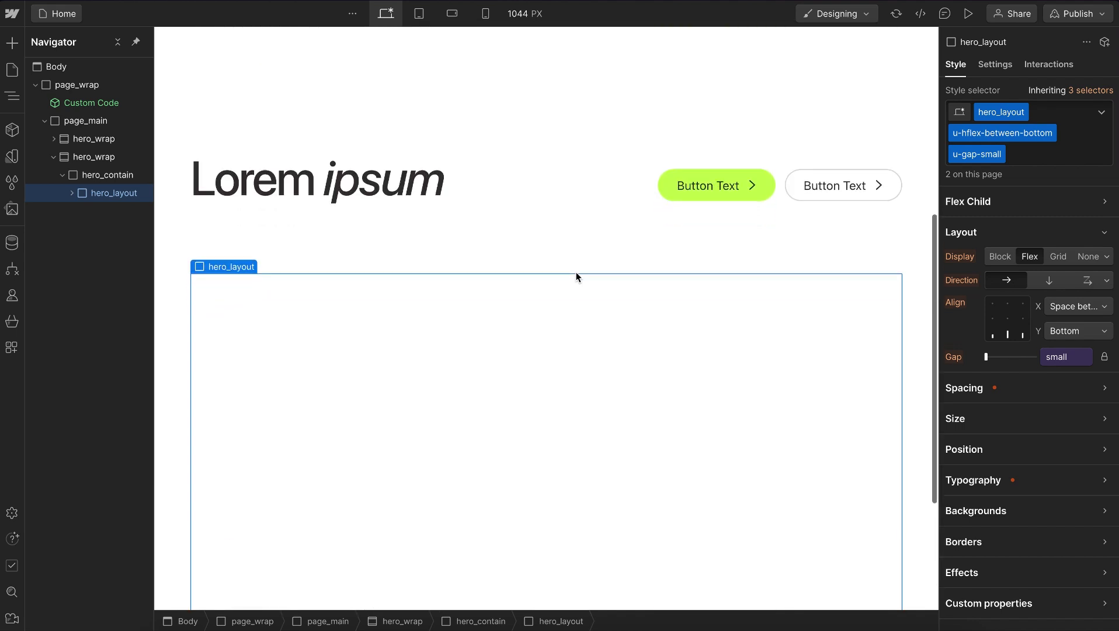
pyautogui.doubleClick(989, 136)
pyautogui.click(965, 133)
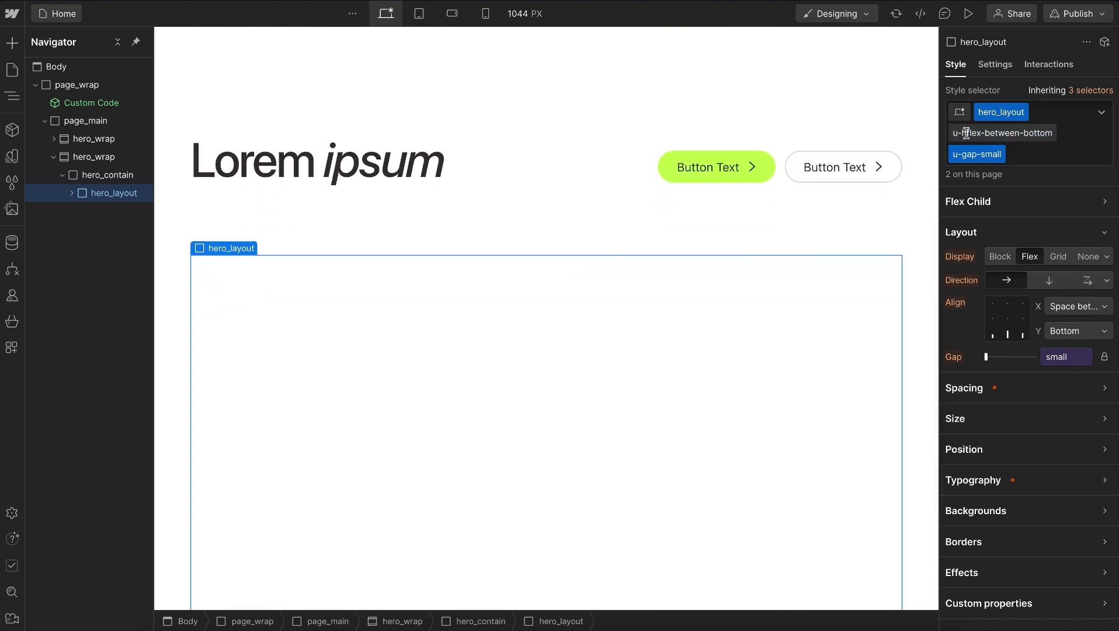
pyautogui.press('BackSpace')
pyautogui.write('v')
pyautogui.press('Return')
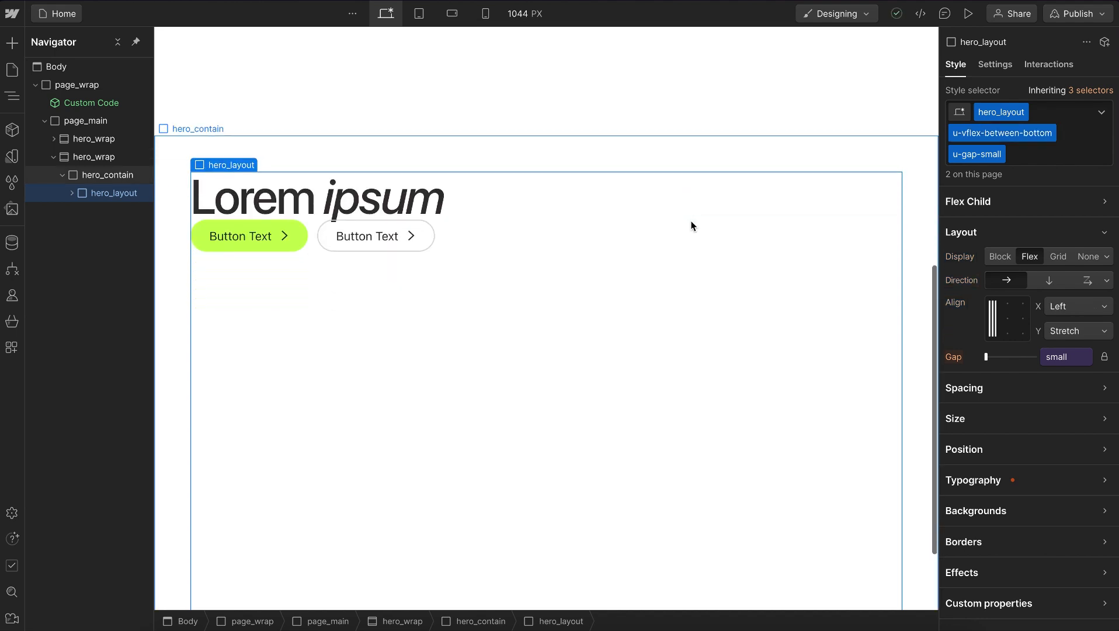
# - Change the class to u-vflex-center-center so the content stacks centred
pyautogui.doubleClick(1008, 132)
pyautogui.doubleClick(1008, 133)
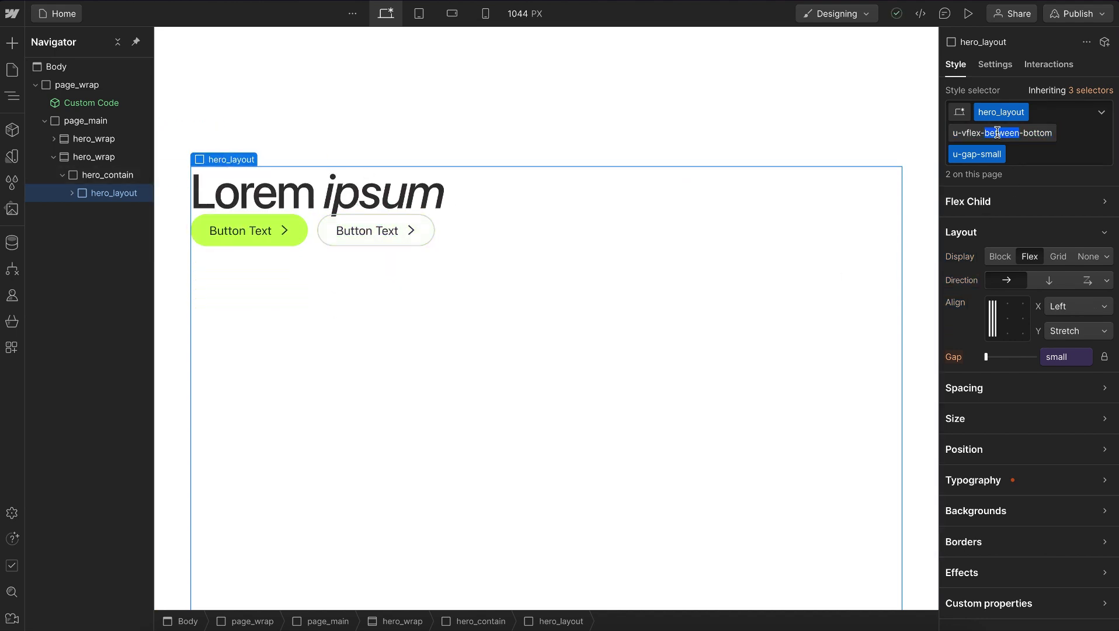
pyautogui.write('center')
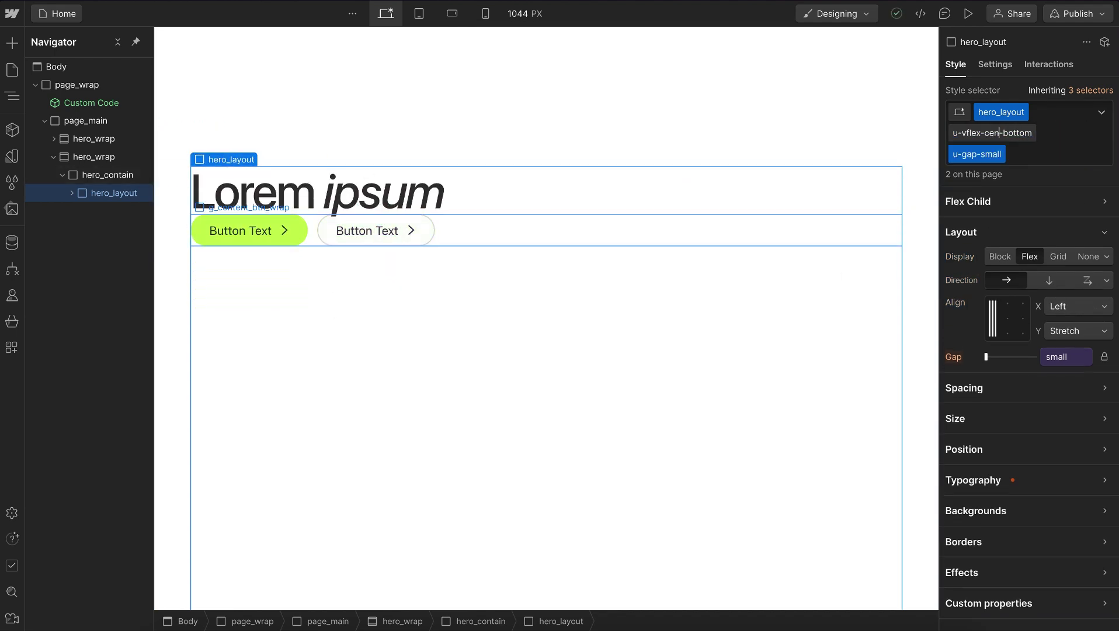
pyautogui.press('Return')
pyautogui.doubleClick(1024, 133)
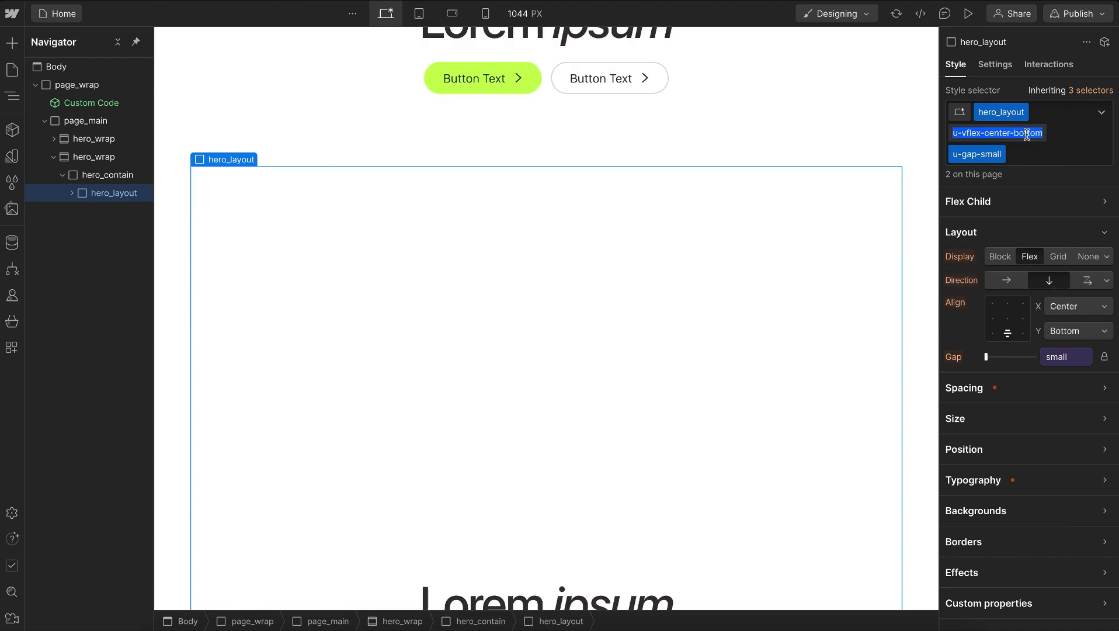
pyautogui.doubleClick(1025, 133)
pyautogui.write('center')
pyautogui.press('Return')
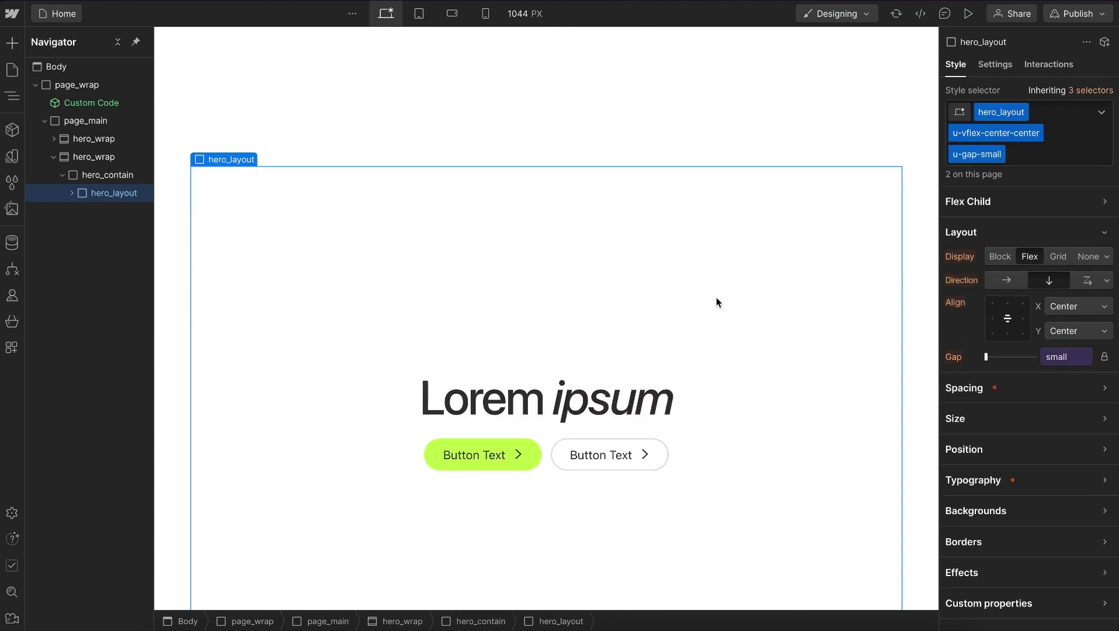
# - On the first hero's layout, change u-gap-small to u-gap-medium
pyautogui.scroll(5, 586, 196)
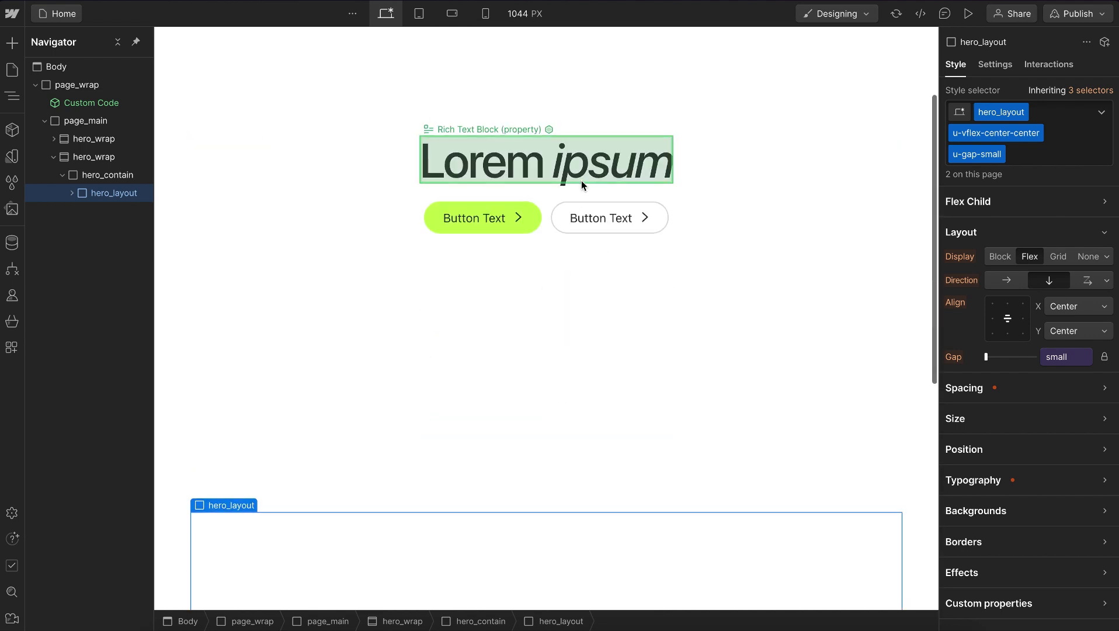
pyautogui.scroll(1, 581, 180)
pyautogui.click(599, 116)
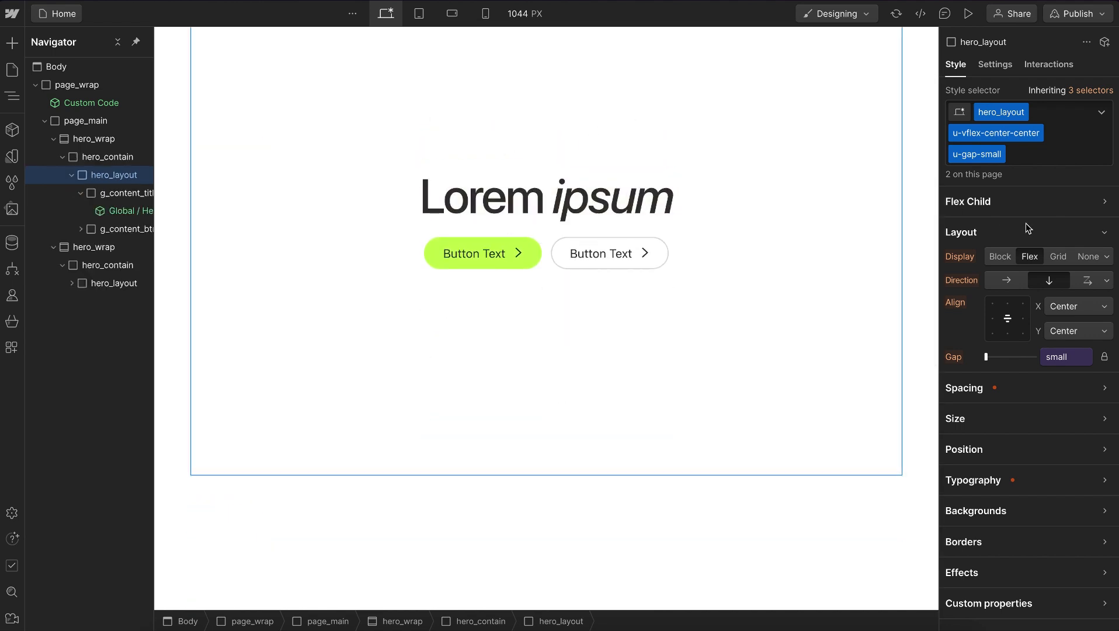
pyautogui.doubleClick(974, 147)
pyautogui.doubleClick(988, 153)
pyautogui.write('med')
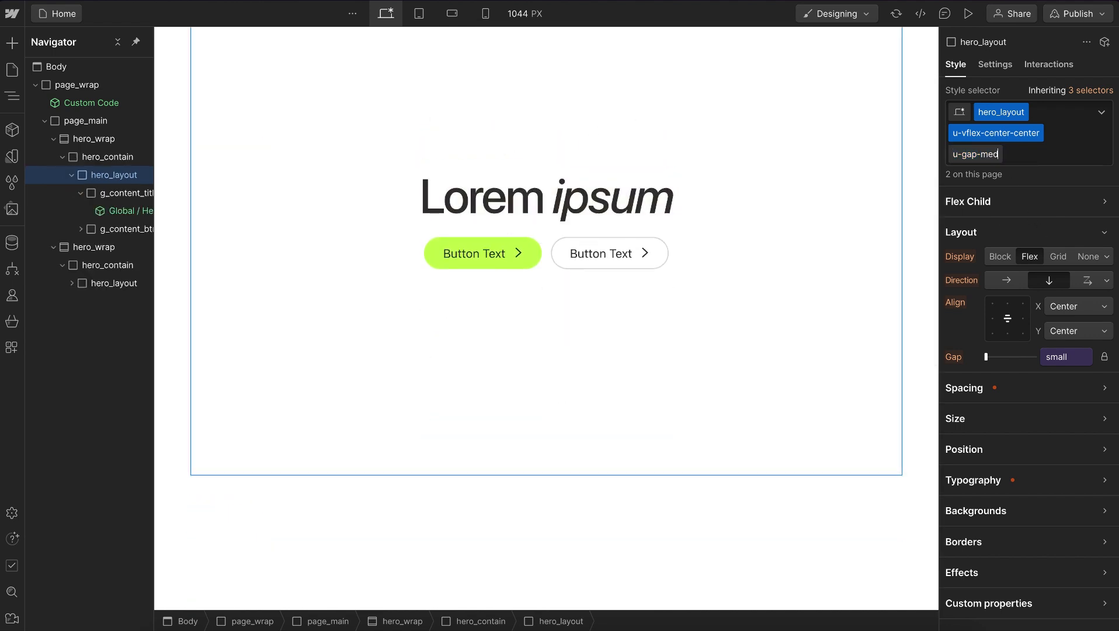
pyautogui.write('ium')
pyautogui.press('Return')
# - Select the second hero's hero_layout
pyautogui.scroll(-4, 664, 284)
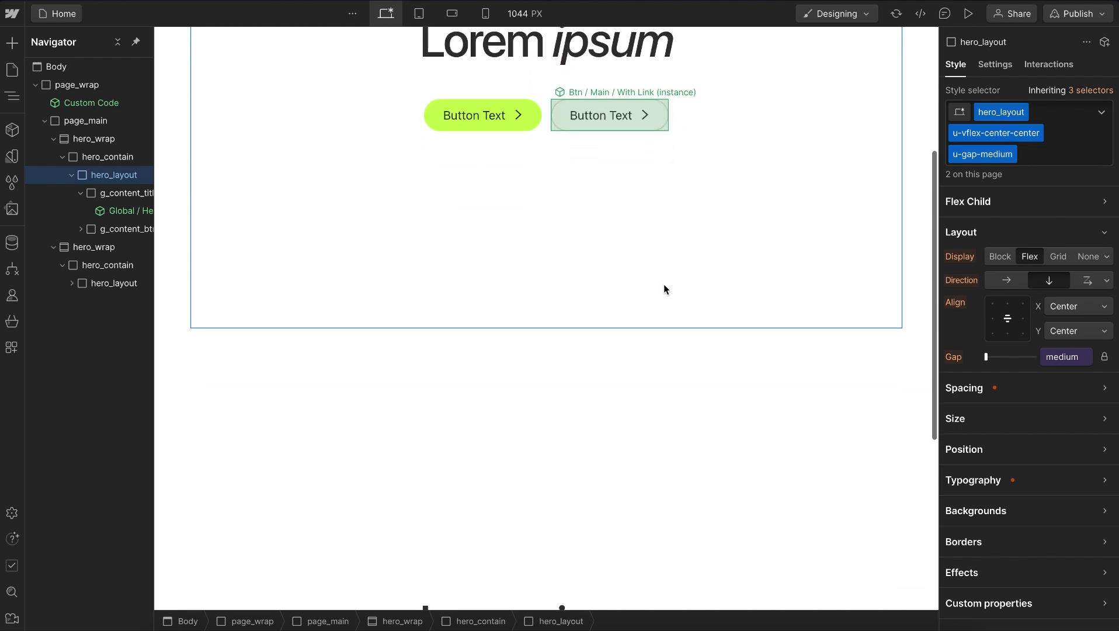
pyautogui.scroll(-5, 663, 284)
pyautogui.click(514, 320)
pyautogui.scroll(-2, 549, 380)
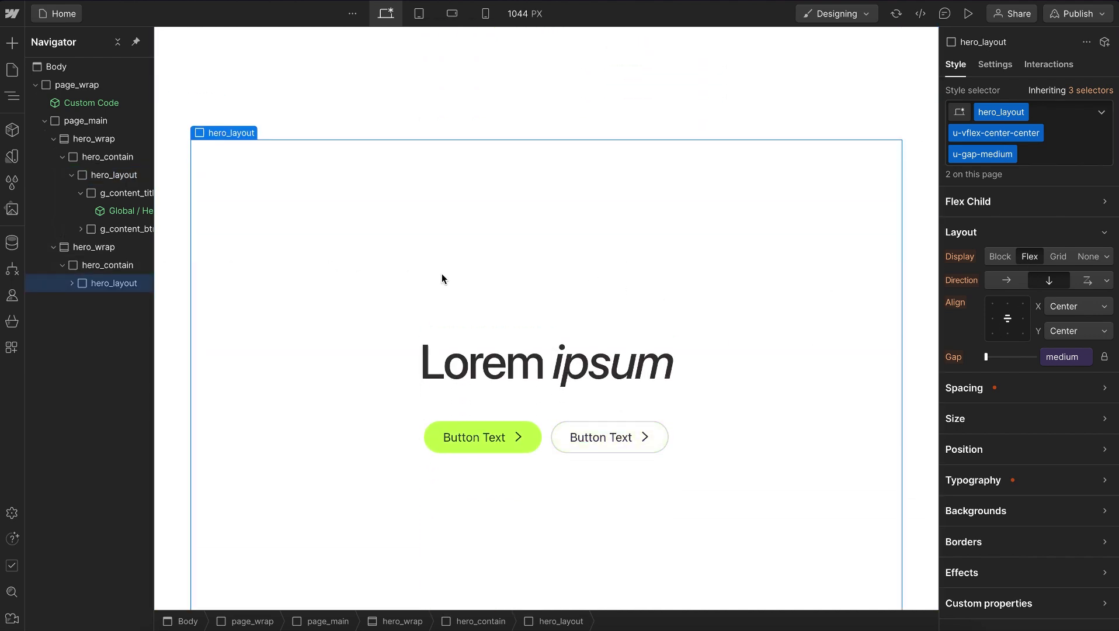
# - Undo to drop u-gap-small from hero_layout, then enable wrapping on its flex items
pyautogui.hotkey('ctrl', 'z')
pyautogui.hotkey('ctrl', 'z')
pyautogui.hotkey('ctrl', 'z')
pyautogui.hotkey('ctrl', 'z')
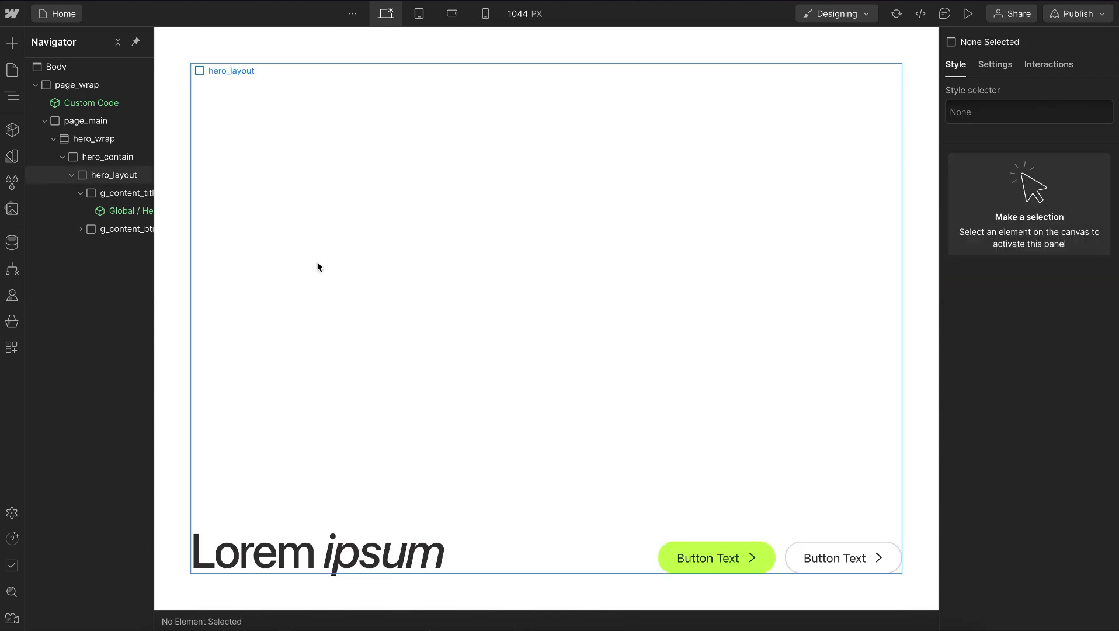
pyautogui.click(496, 302)
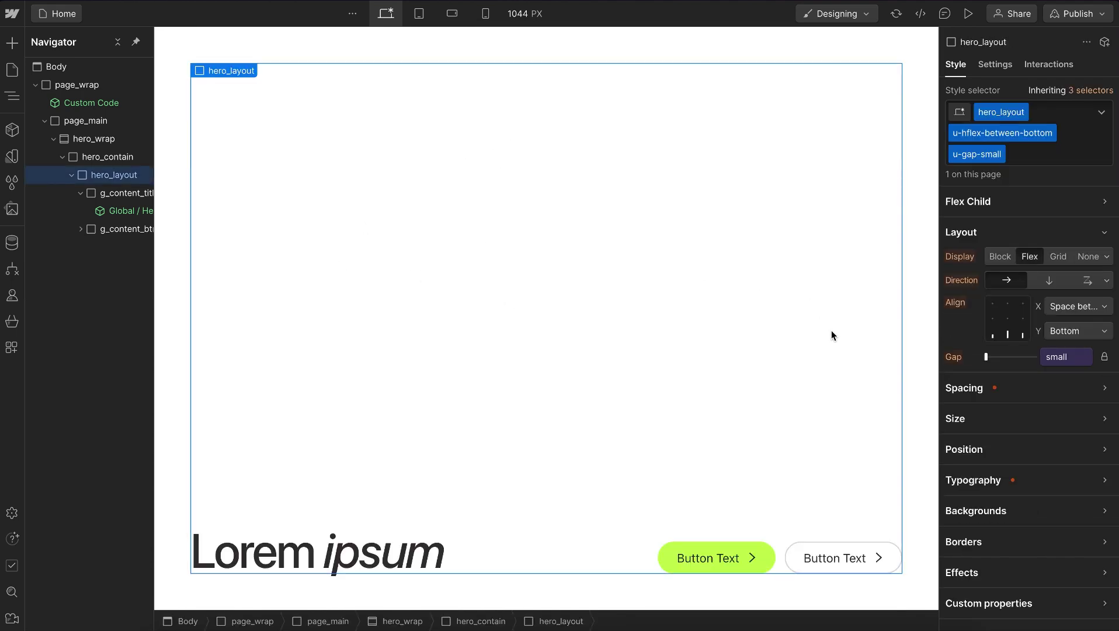
pyautogui.hotkey('ctrl', 'z')
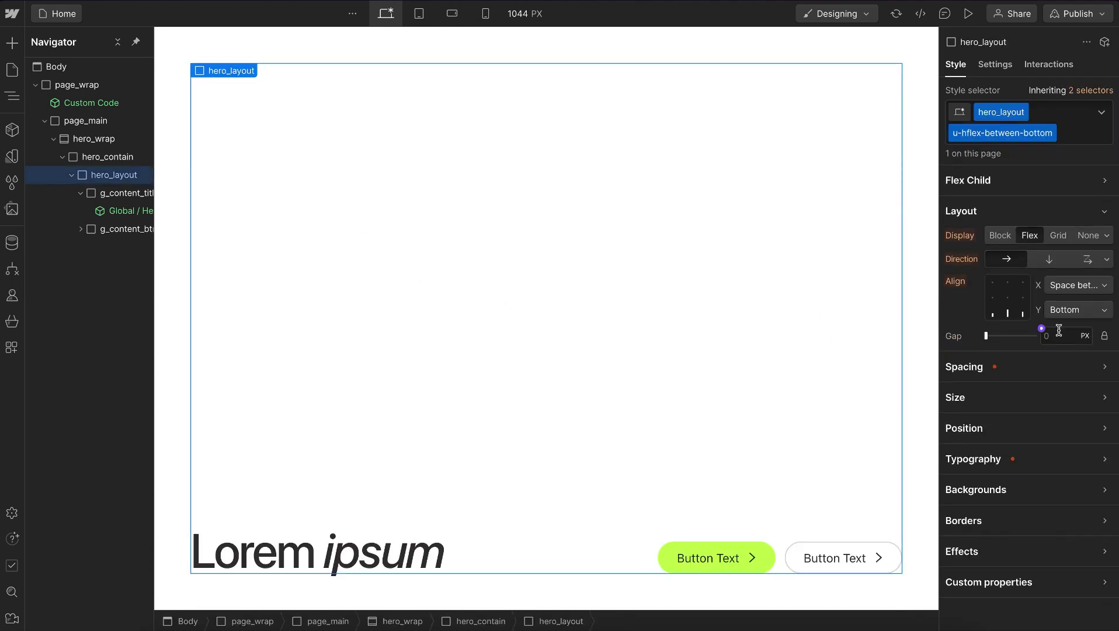
pyautogui.click(1085, 262)
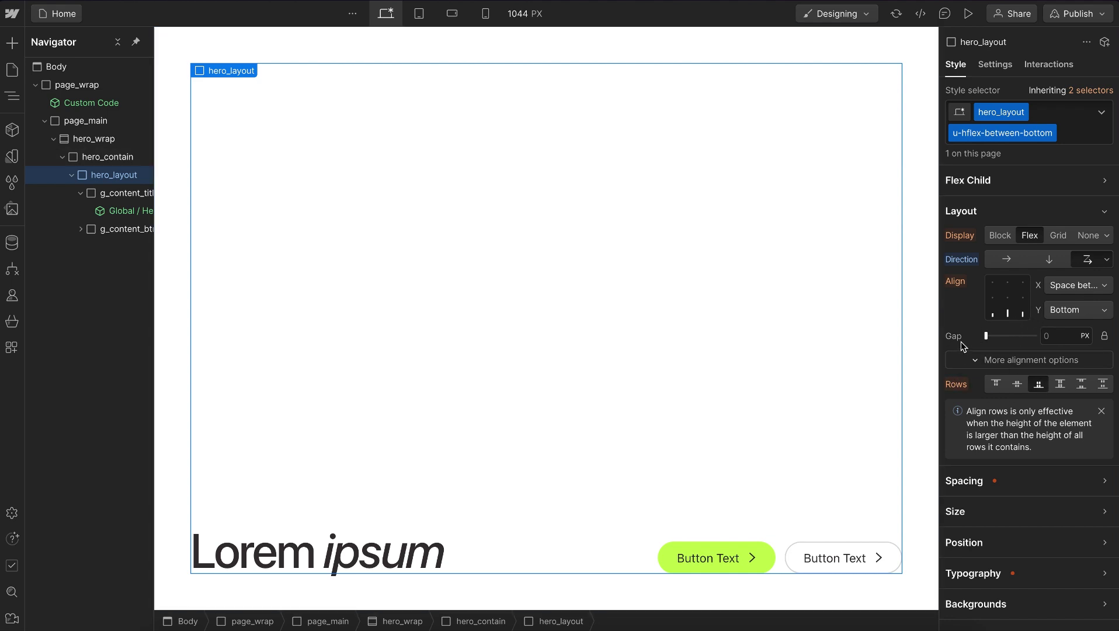
# - Reset hero_layout's wrap direction and apply the existing u-hflex-wrap class instead
pyautogui.click(968, 261)
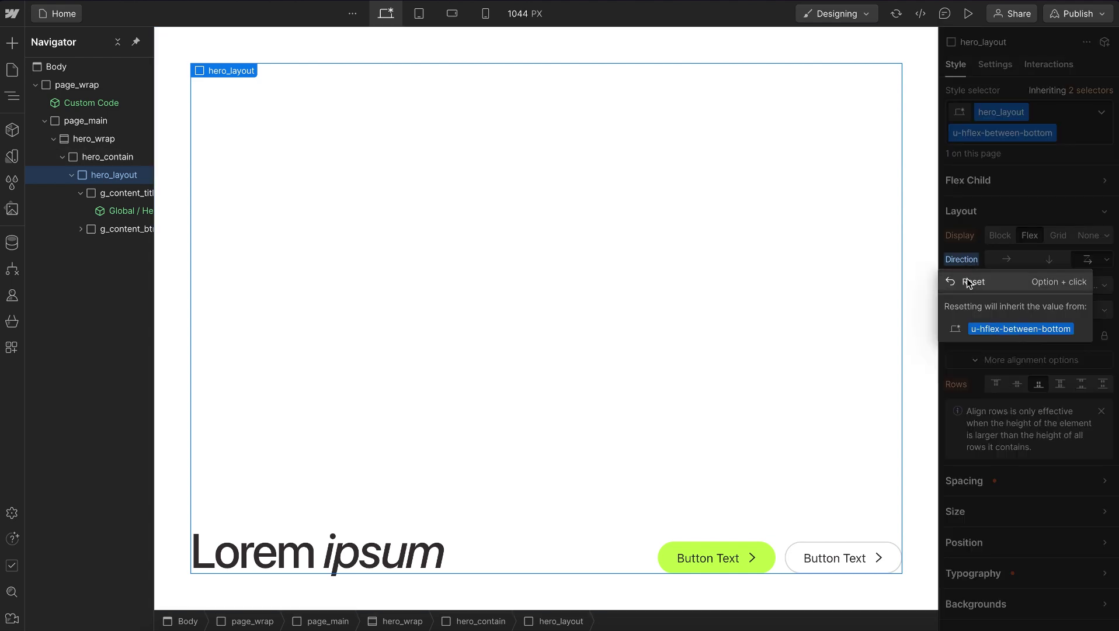
pyautogui.click(969, 283)
pyautogui.click(1080, 135)
pyautogui.write('h')
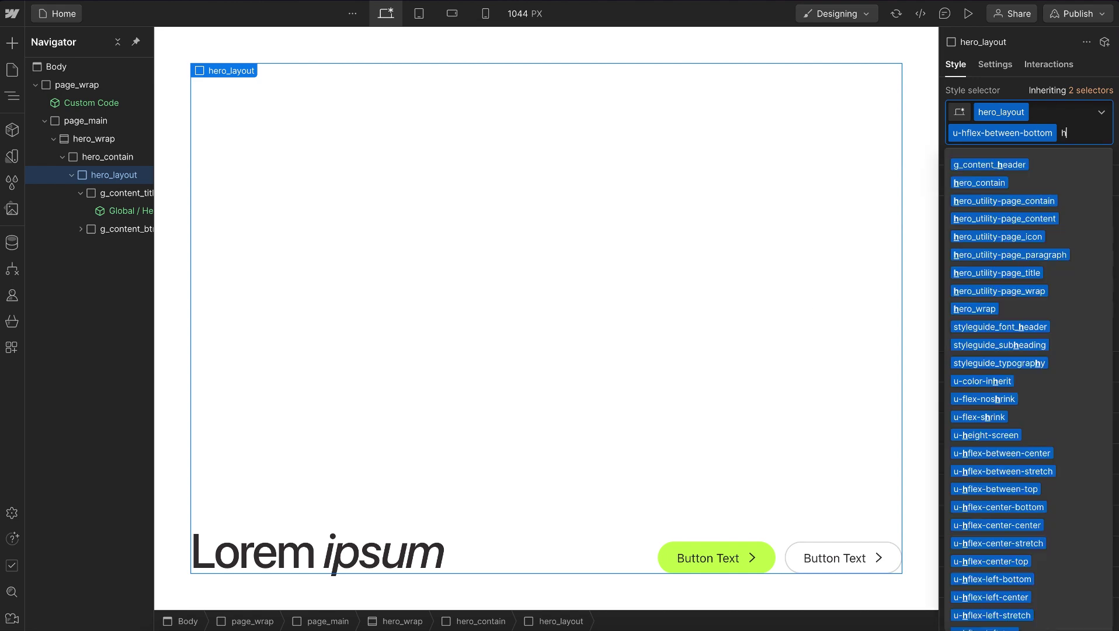
pyautogui.write('flex-wrap')
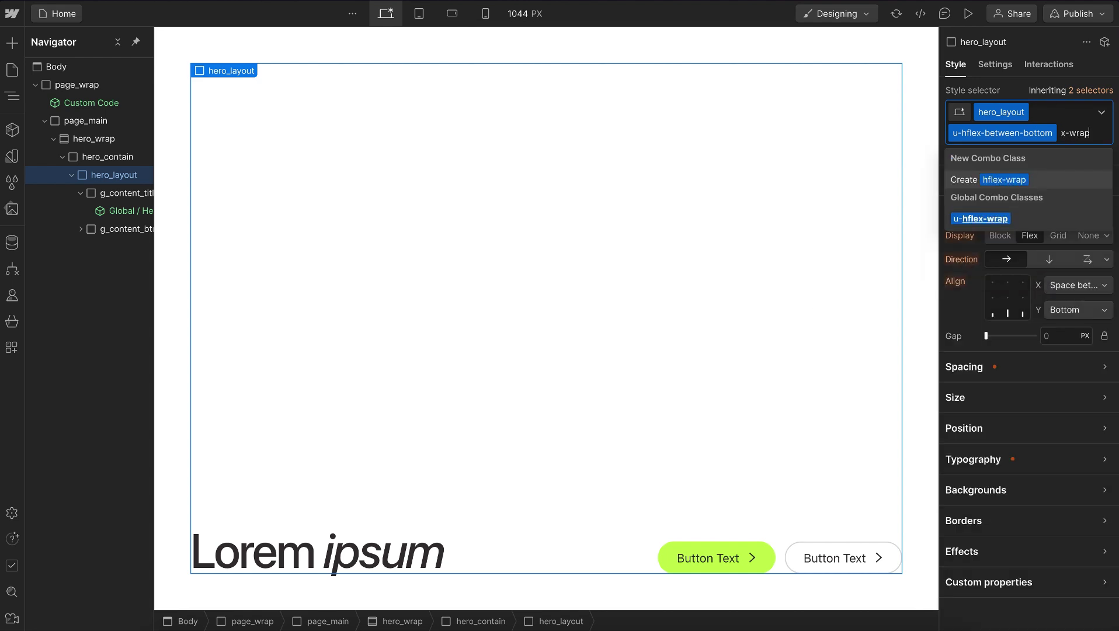
pyautogui.press('Down')
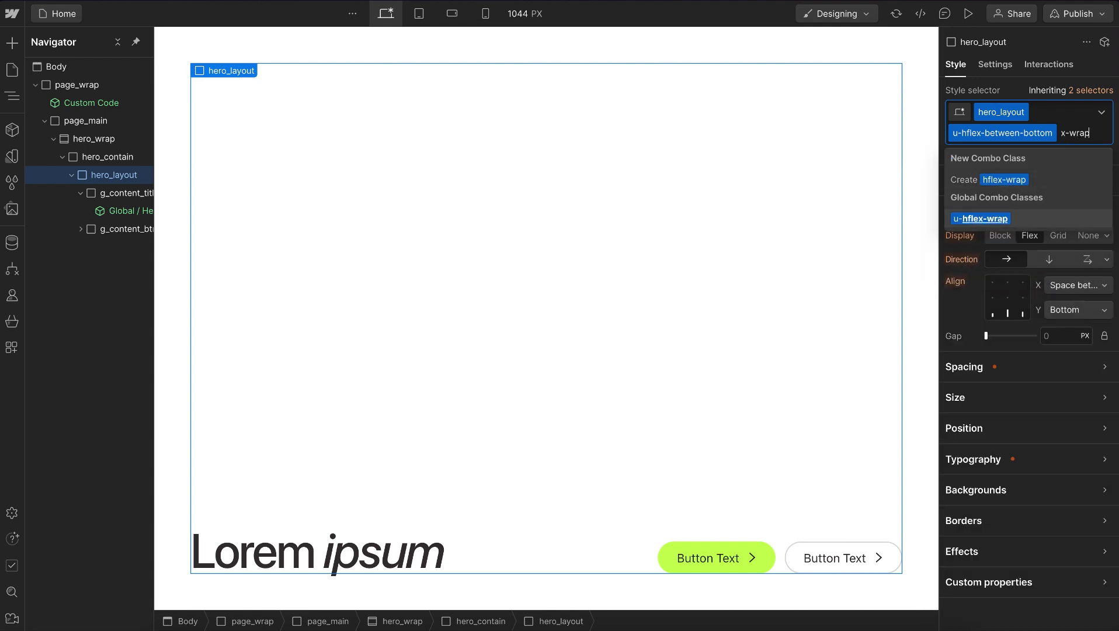
pyautogui.click(988, 219)
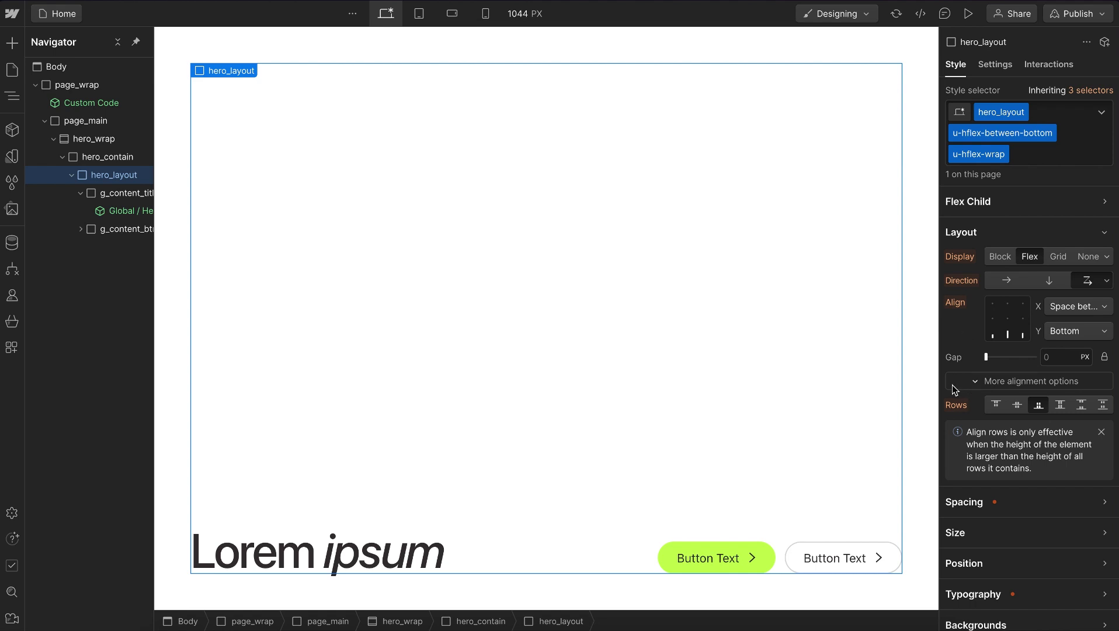
# - Add the u-gap-small utility class to hero_layout
pyautogui.click(1067, 158)
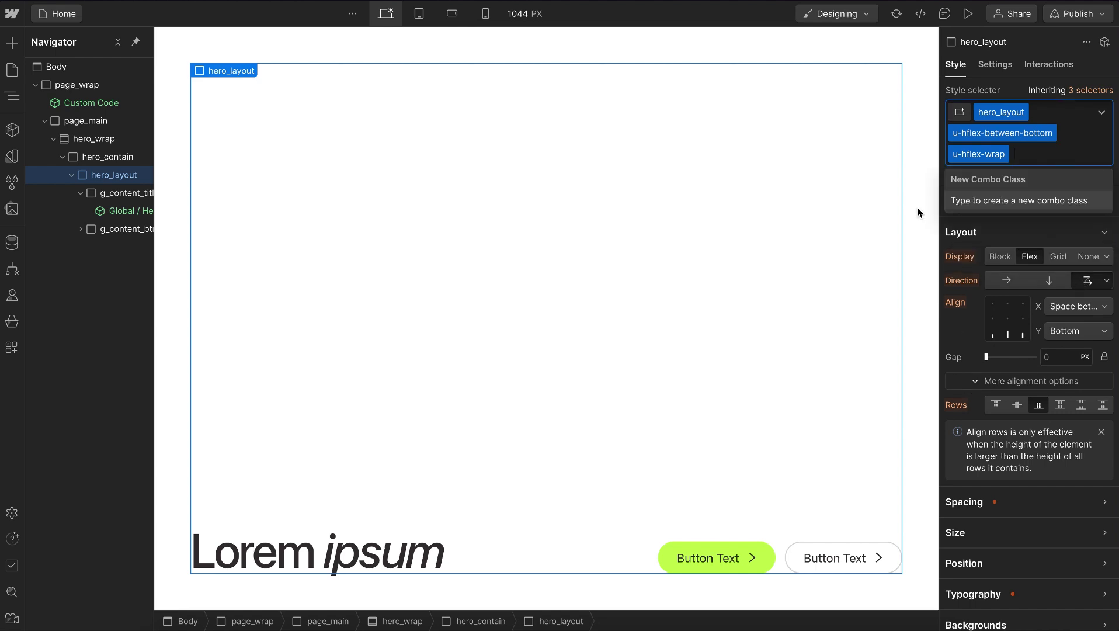
pyautogui.write('gap-')
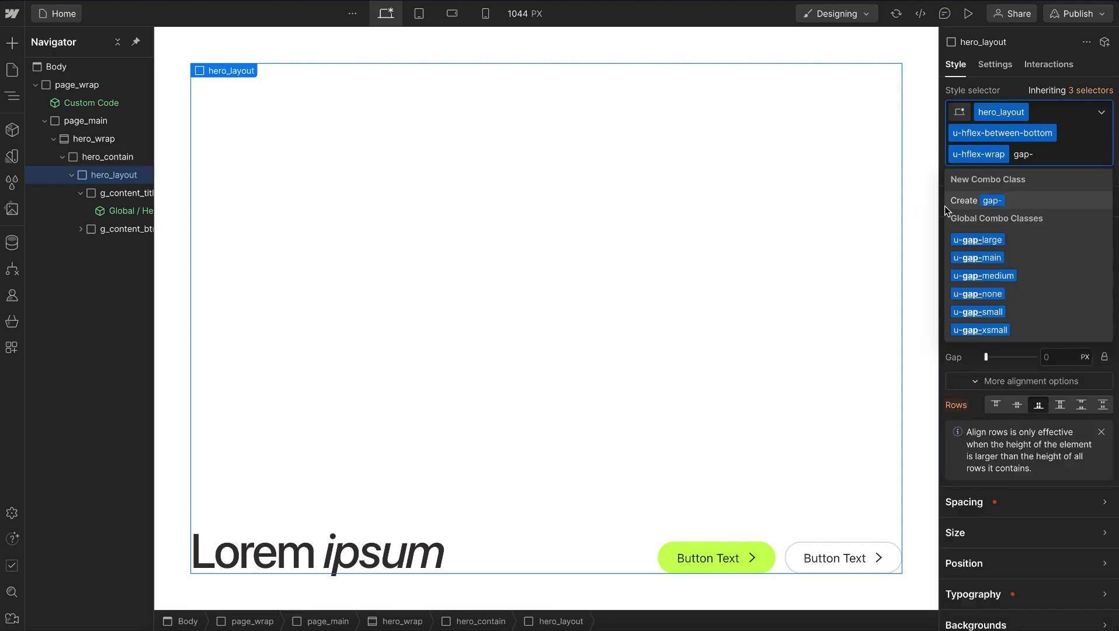
pyautogui.press('BackSpace')
pyautogui.press('BackSpace')
pyautogui.press('BackSpace')
pyautogui.click(455, 14)
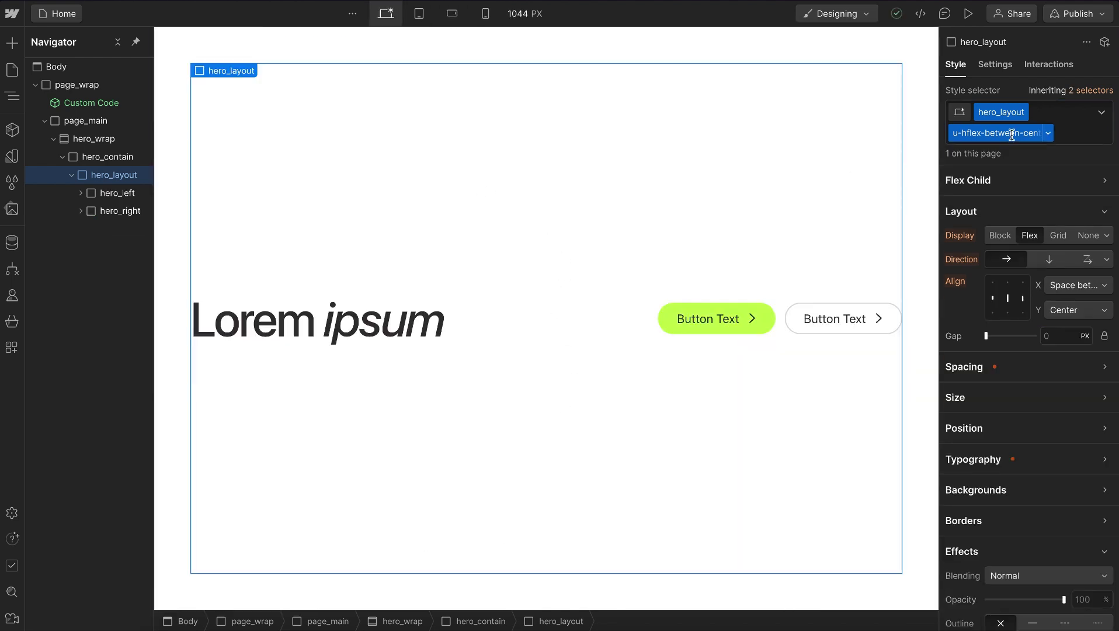
# - Change hero_layout's class from u-hflex-between-center to u-hflex-between-bottom
pyautogui.doubleClick(1030, 132)
pyautogui.doubleClick(1031, 133)
pyautogui.write('bottom')
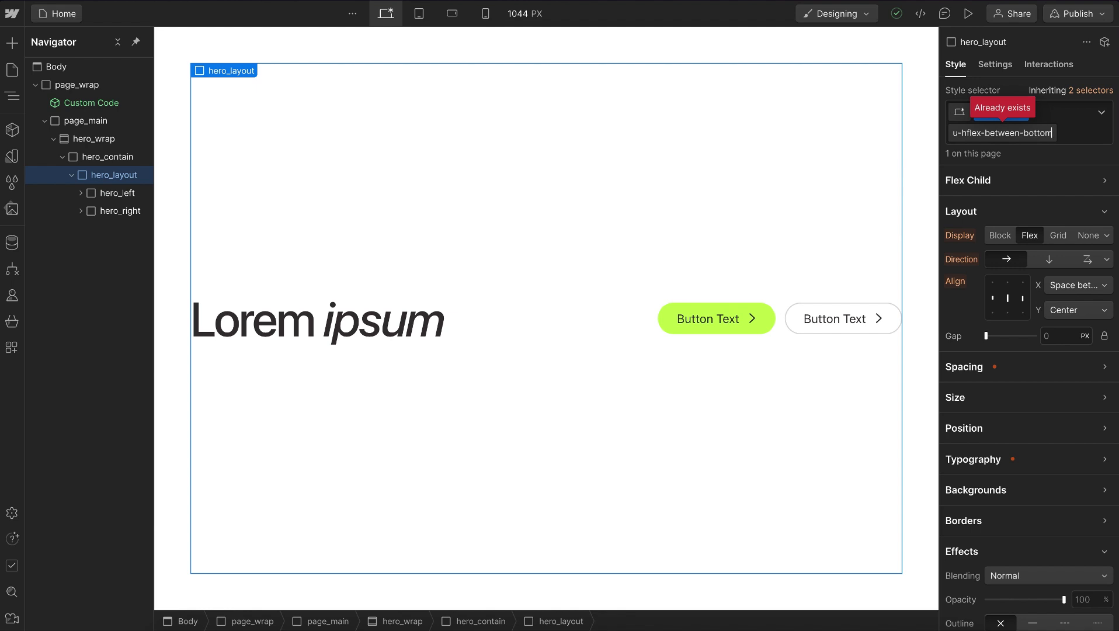
pyautogui.press('BackSpace')
pyautogui.press('BackSpace')
pyautogui.press('BackSpace')
pyautogui.press('BackSpace')
pyautogui.press('BackSpace')
pyautogui.press('BackSpace')
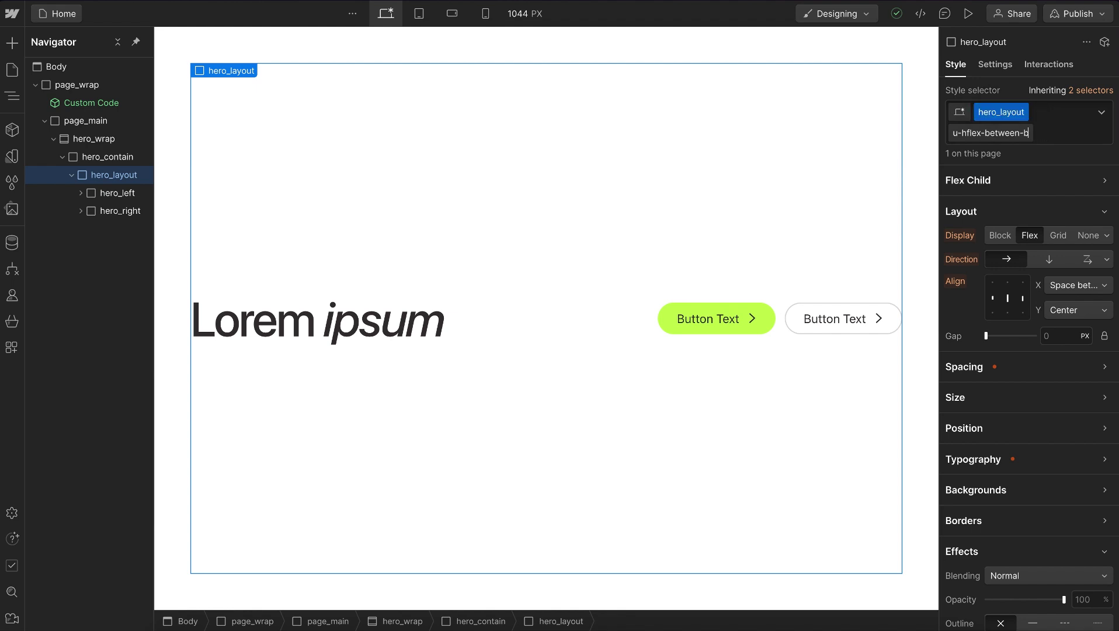
pyautogui.press('Return')
pyautogui.doubleClick(983, 132)
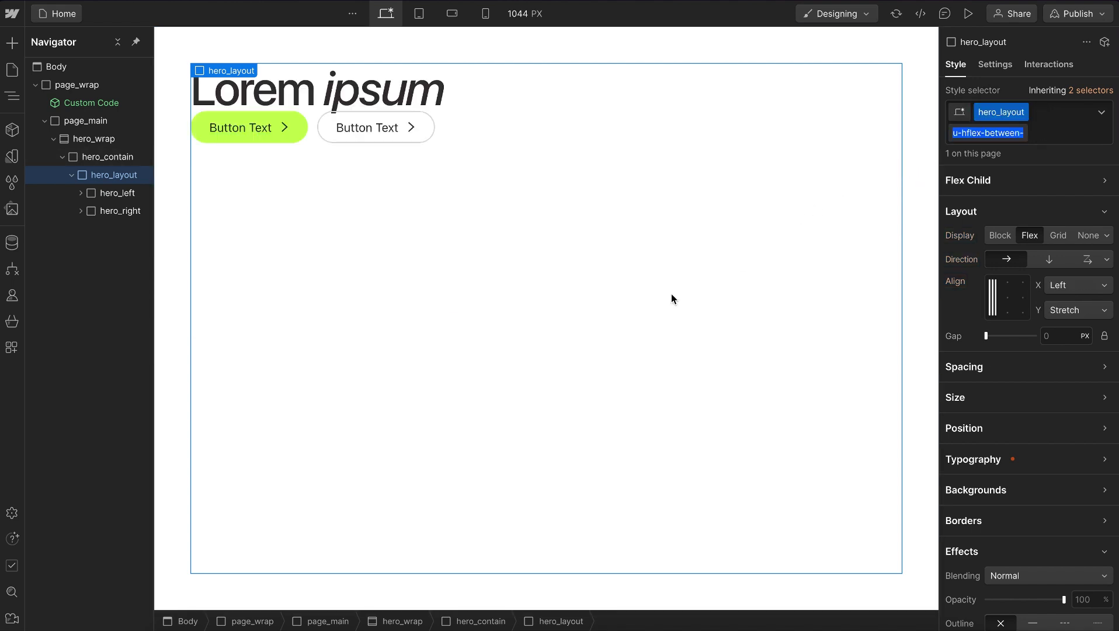
pyautogui.press('End')
pyautogui.write('bottom')
pyautogui.press('Return')
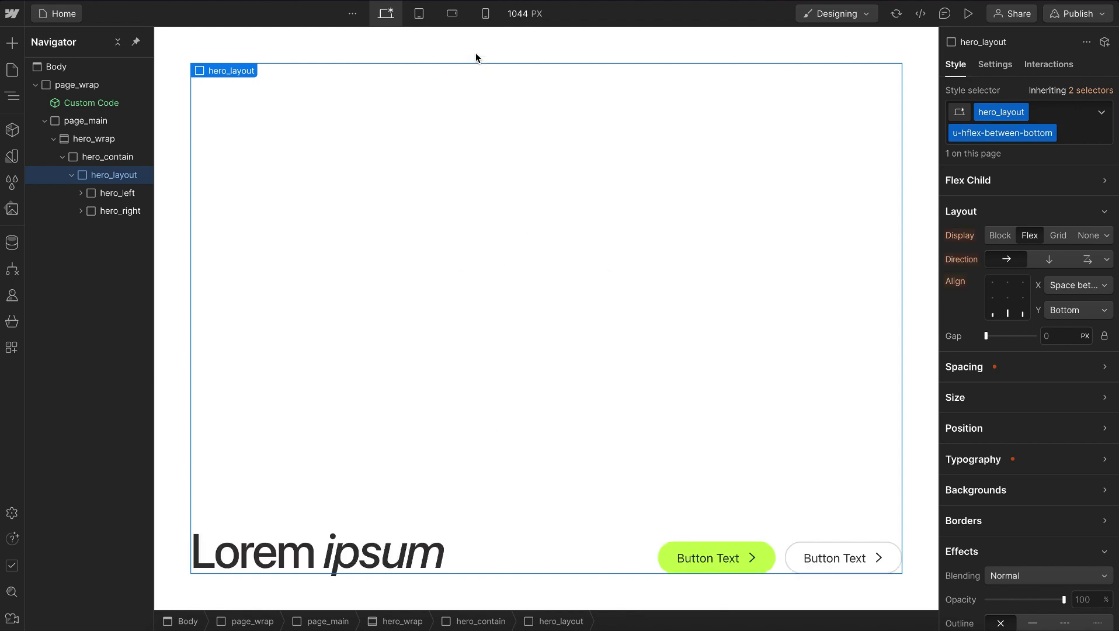
# - At the mobile landscape breakpoint, set hero_layout to vertical direction, centred on X and Y
pyautogui.click(452, 13)
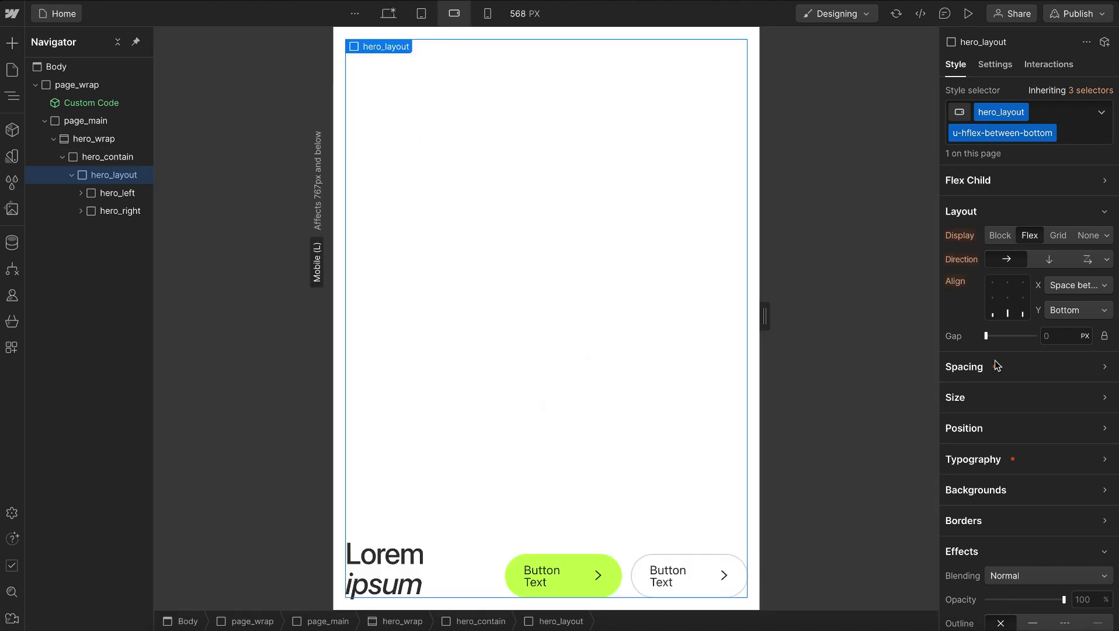
pyautogui.click(1047, 259)
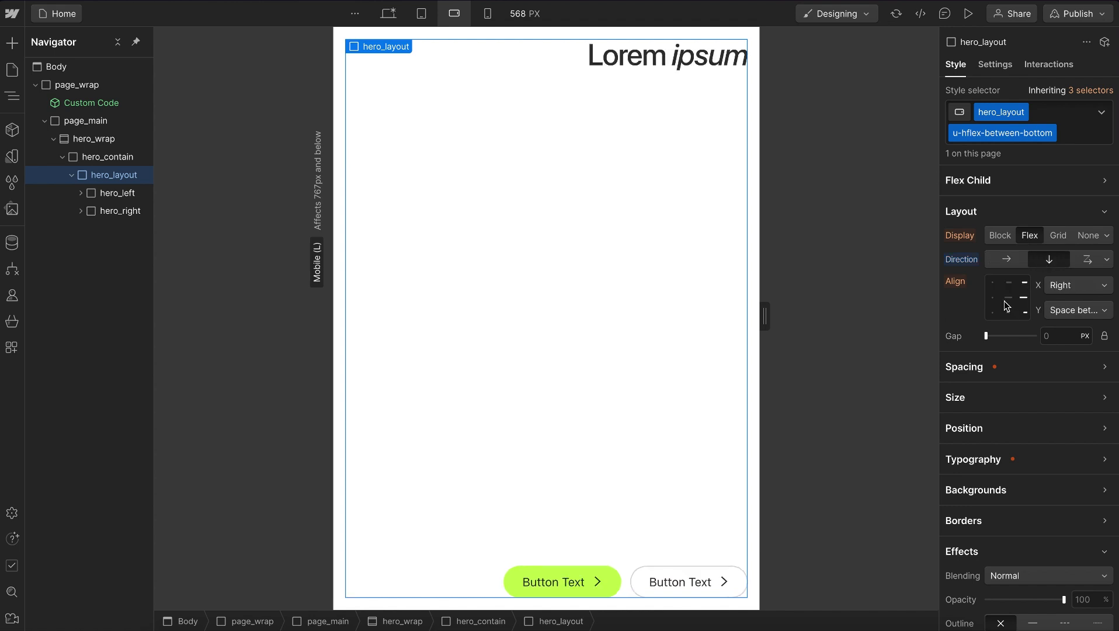
pyautogui.click(1009, 299)
pyautogui.click(1011, 301)
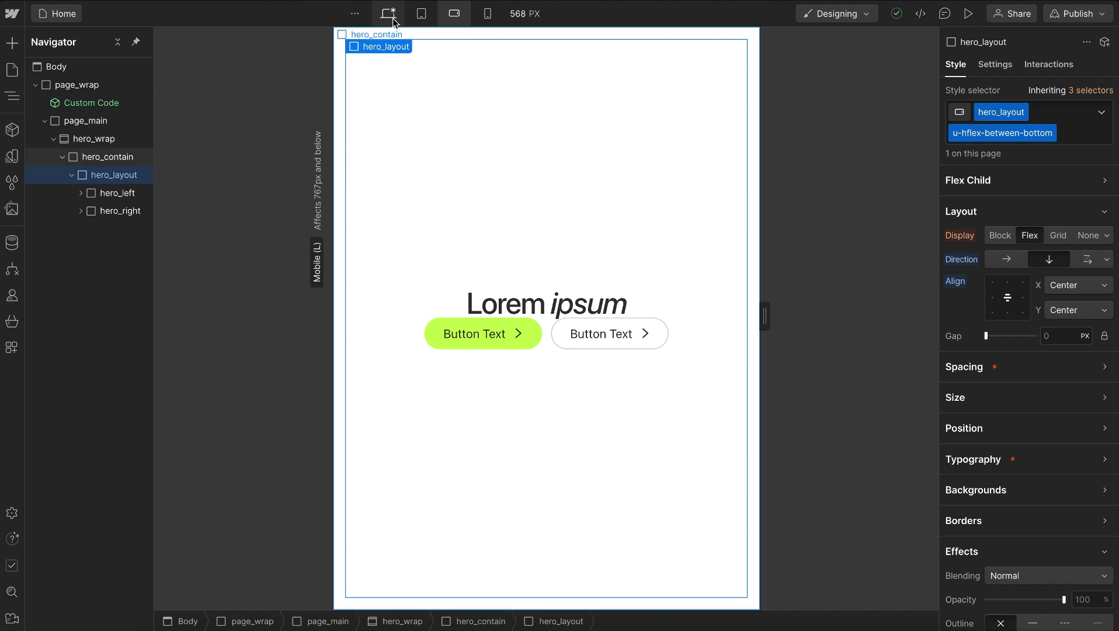
# - On desktop, rename hero_layout's class back to u-hflex-between-center and check mobile landscape
pyautogui.hotkey('shift', '1')
pyautogui.hotkey('ctrl', 'Return')
pyautogui.press('BackSpace')
pyautogui.press('BackSpace')
pyautogui.press('BackSpace')
pyautogui.press('BackSpace')
pyautogui.press('BackSpace')
pyautogui.press('BackSpace')
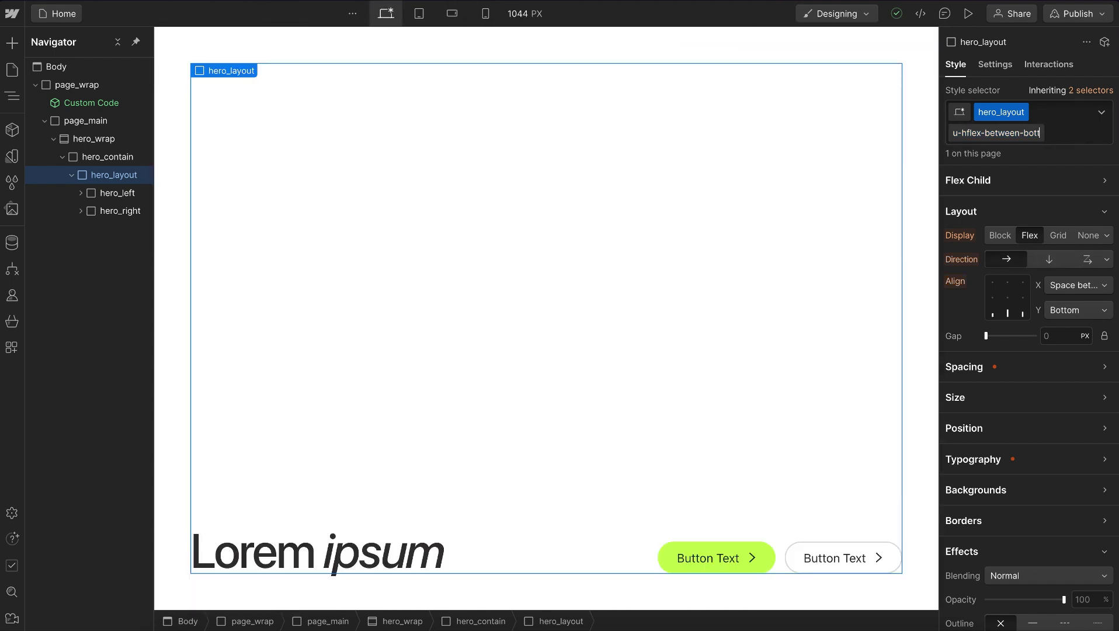
pyautogui.press('BackSpace')
pyautogui.click(992, 132)
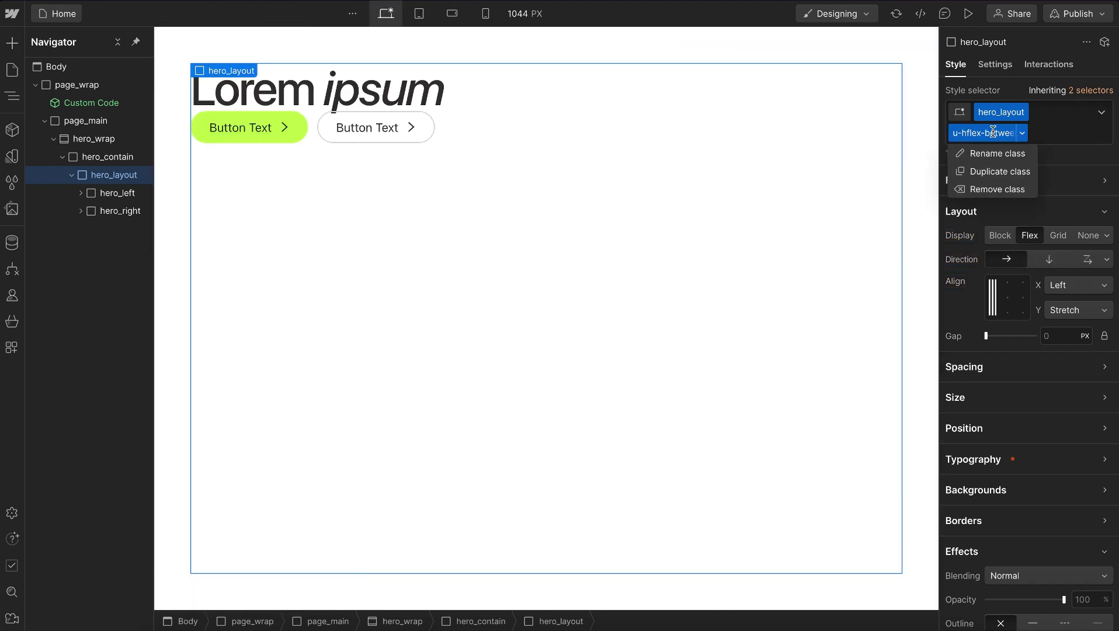
pyautogui.doubleClick(993, 132)
pyautogui.press('Right')
pyautogui.write('center')
pyautogui.press('Return')
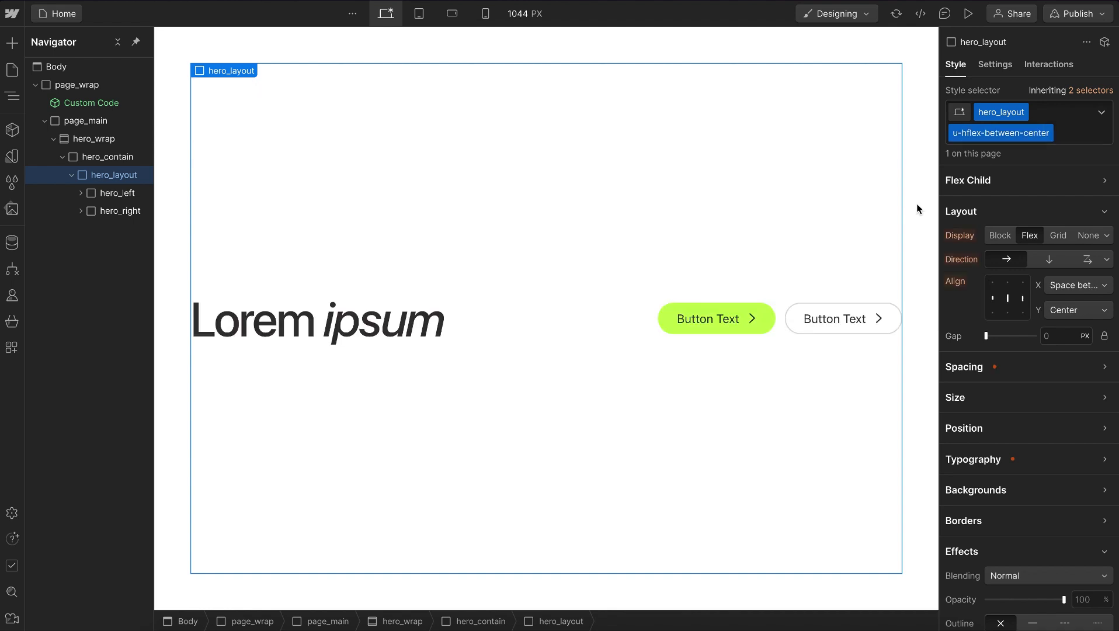
pyautogui.click(452, 13)
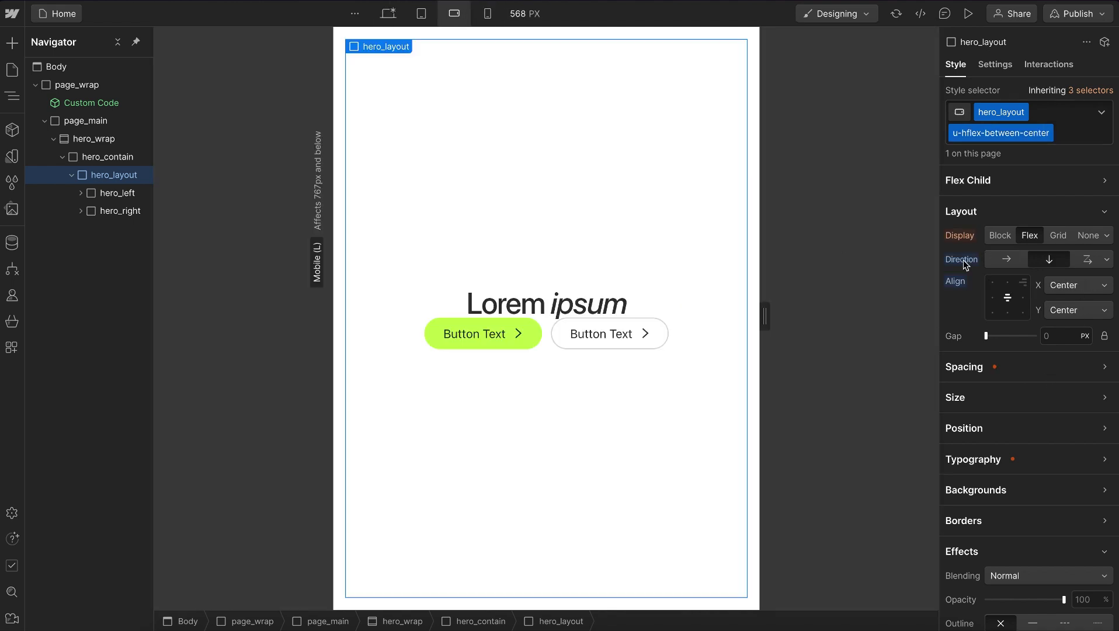
pyautogui.click(388, 13)
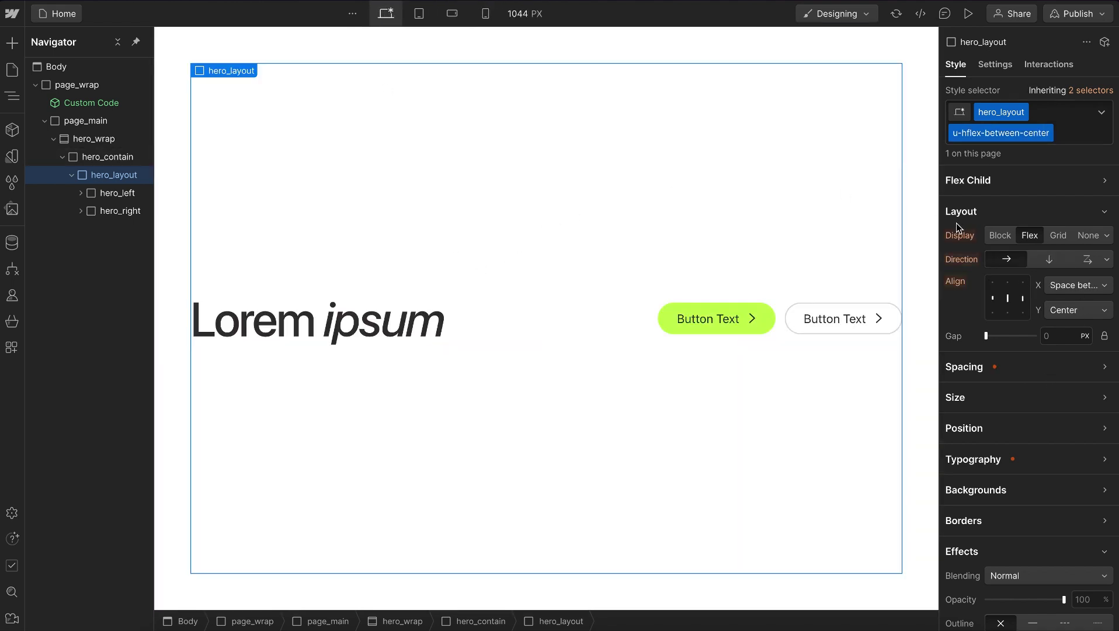
# - Add the combo class u-flex-noshrink to hero_left so the heading won't shrink
pyautogui.click(426, 336)
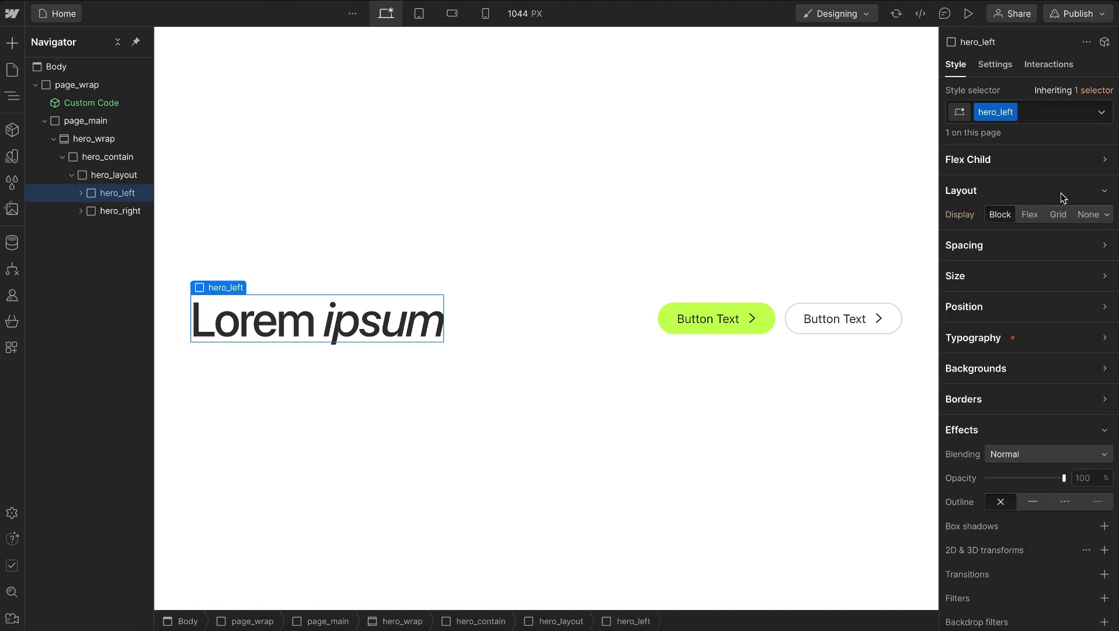
pyautogui.click(1044, 161)
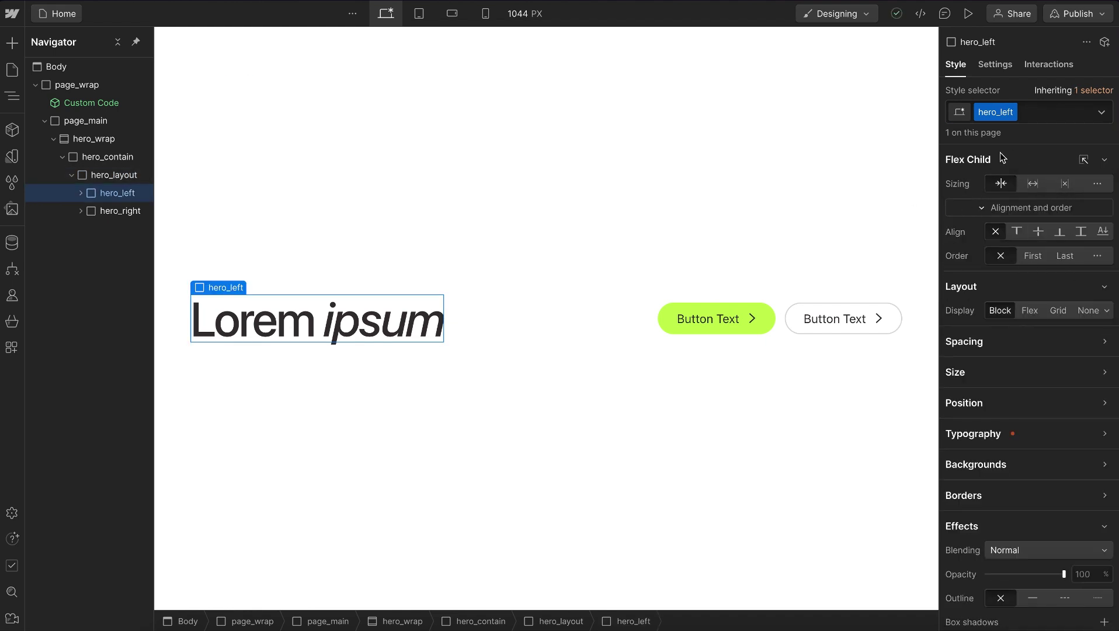
pyautogui.click(1036, 116)
pyautogui.write('shri')
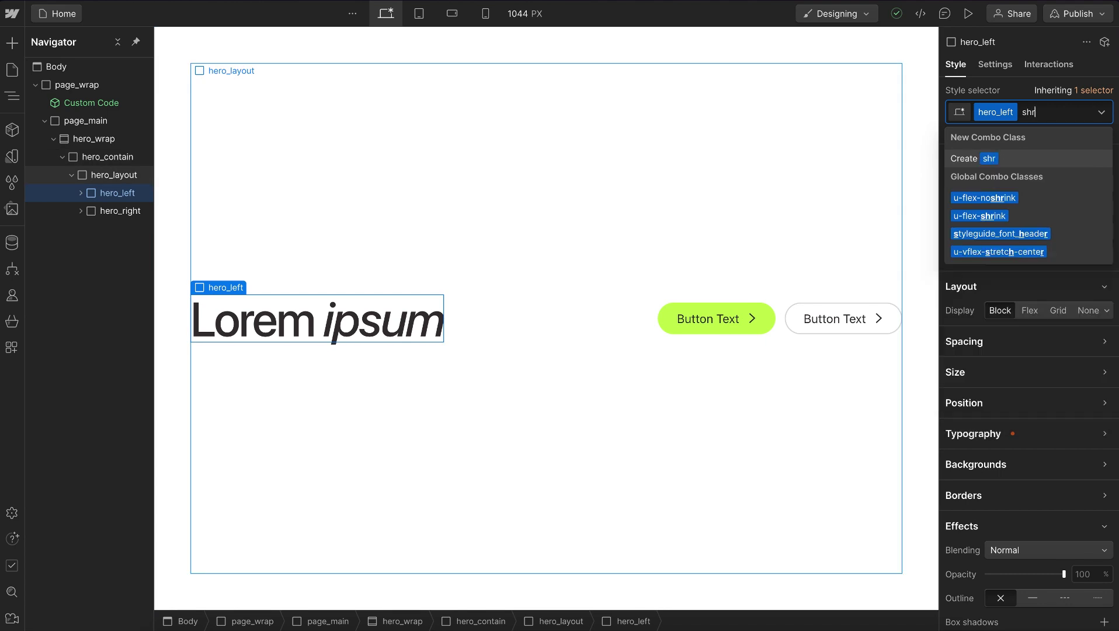
pyautogui.click(984, 198)
# - Add u-order-first to hero_right to put the buttons first, then reselect hero_layout
pyautogui.click(786, 326)
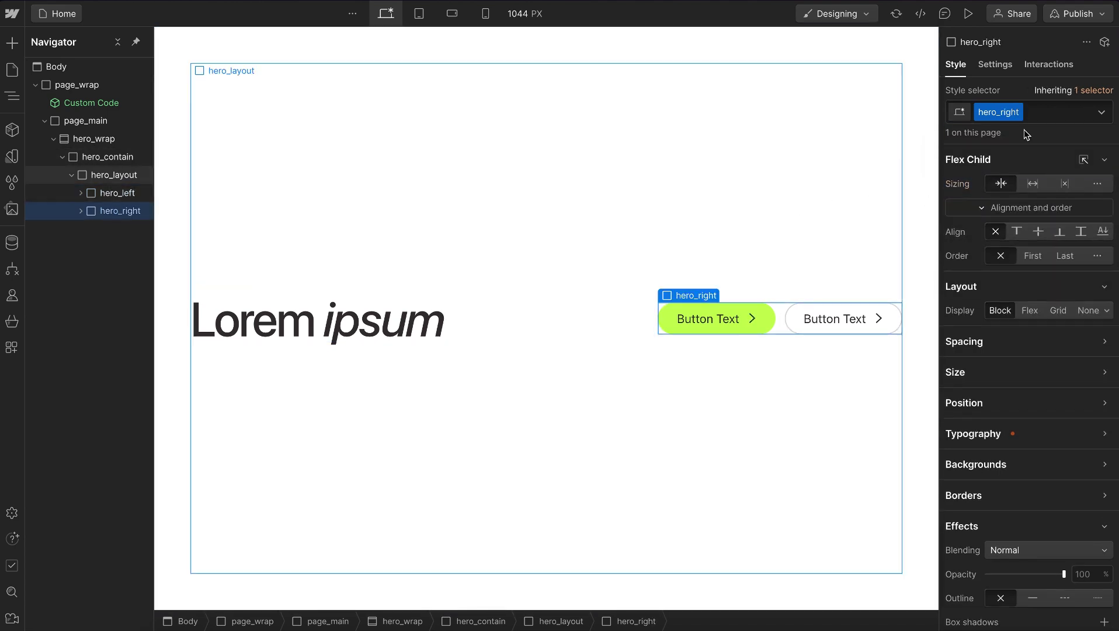
pyautogui.click(1058, 112)
pyautogui.write('order')
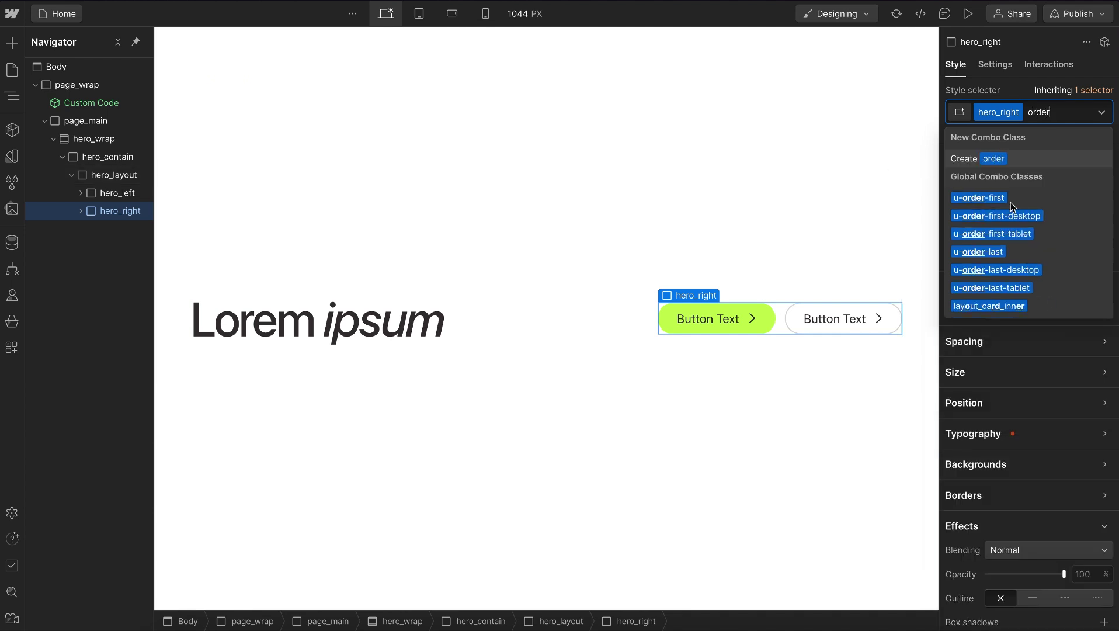
pyautogui.click(1004, 198)
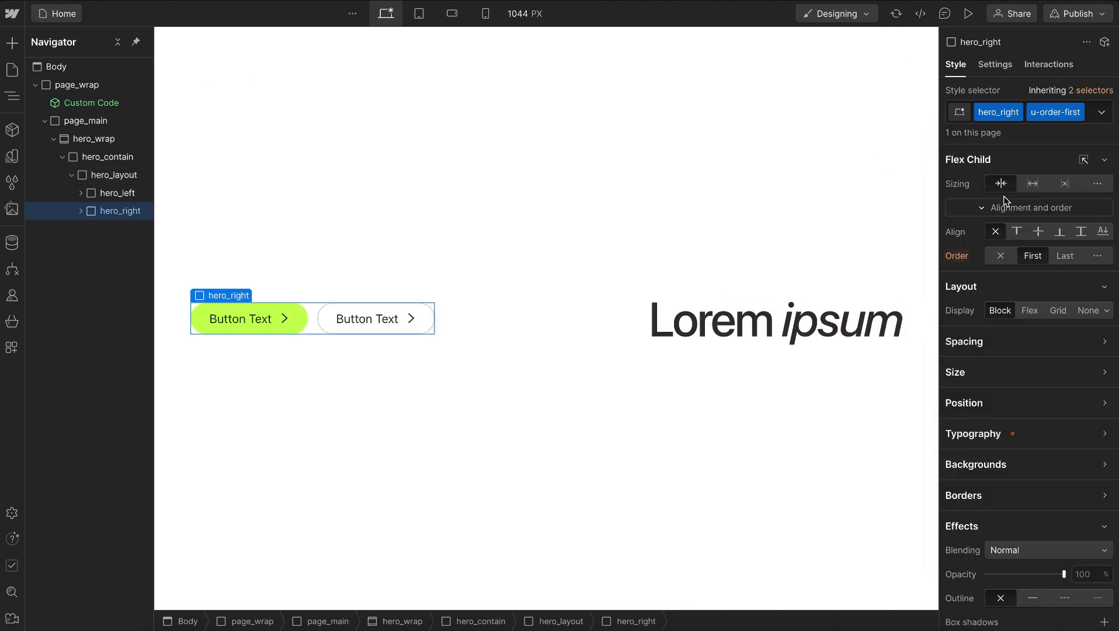
pyautogui.click(606, 216)
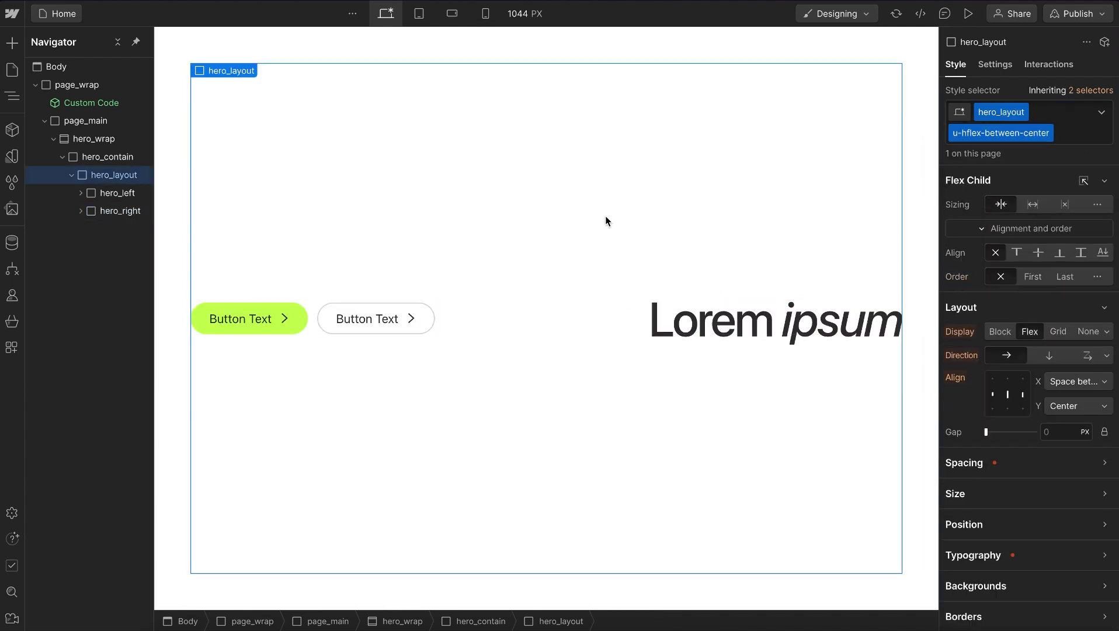